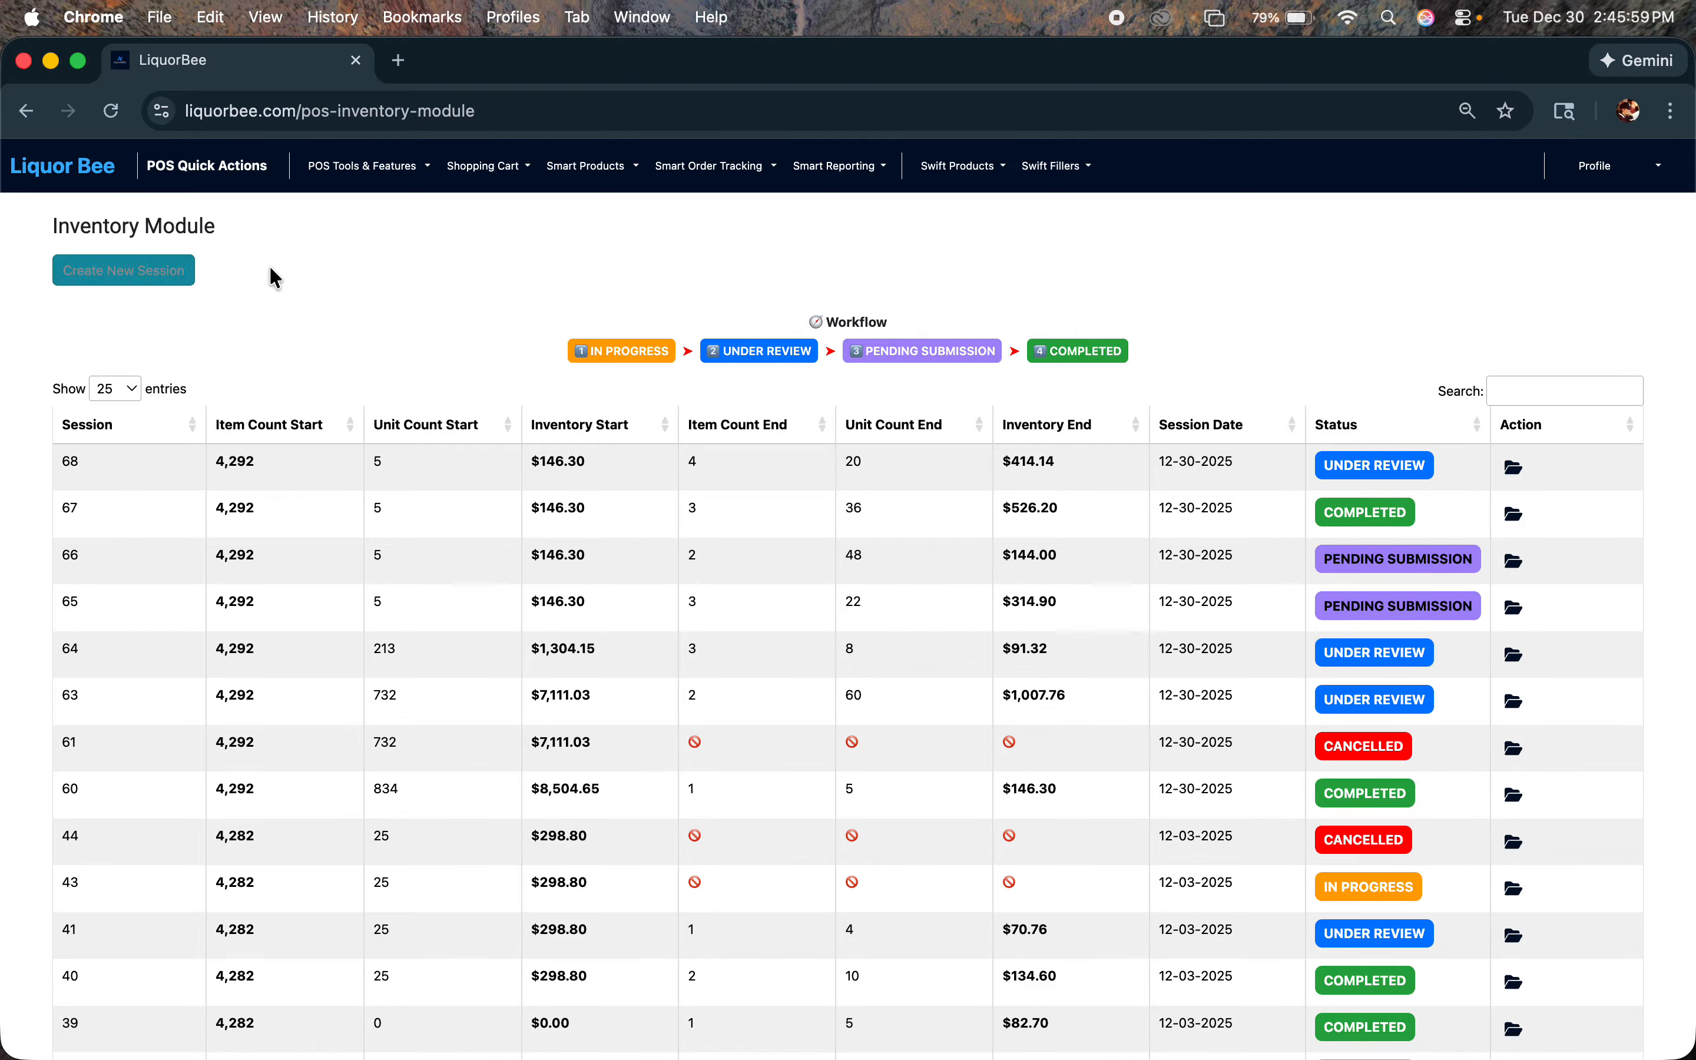
Step: Create a new inventory session without zeroing out current quantities, and open it for counting
{"action": "left_click", "coordinate": [114, 276]}
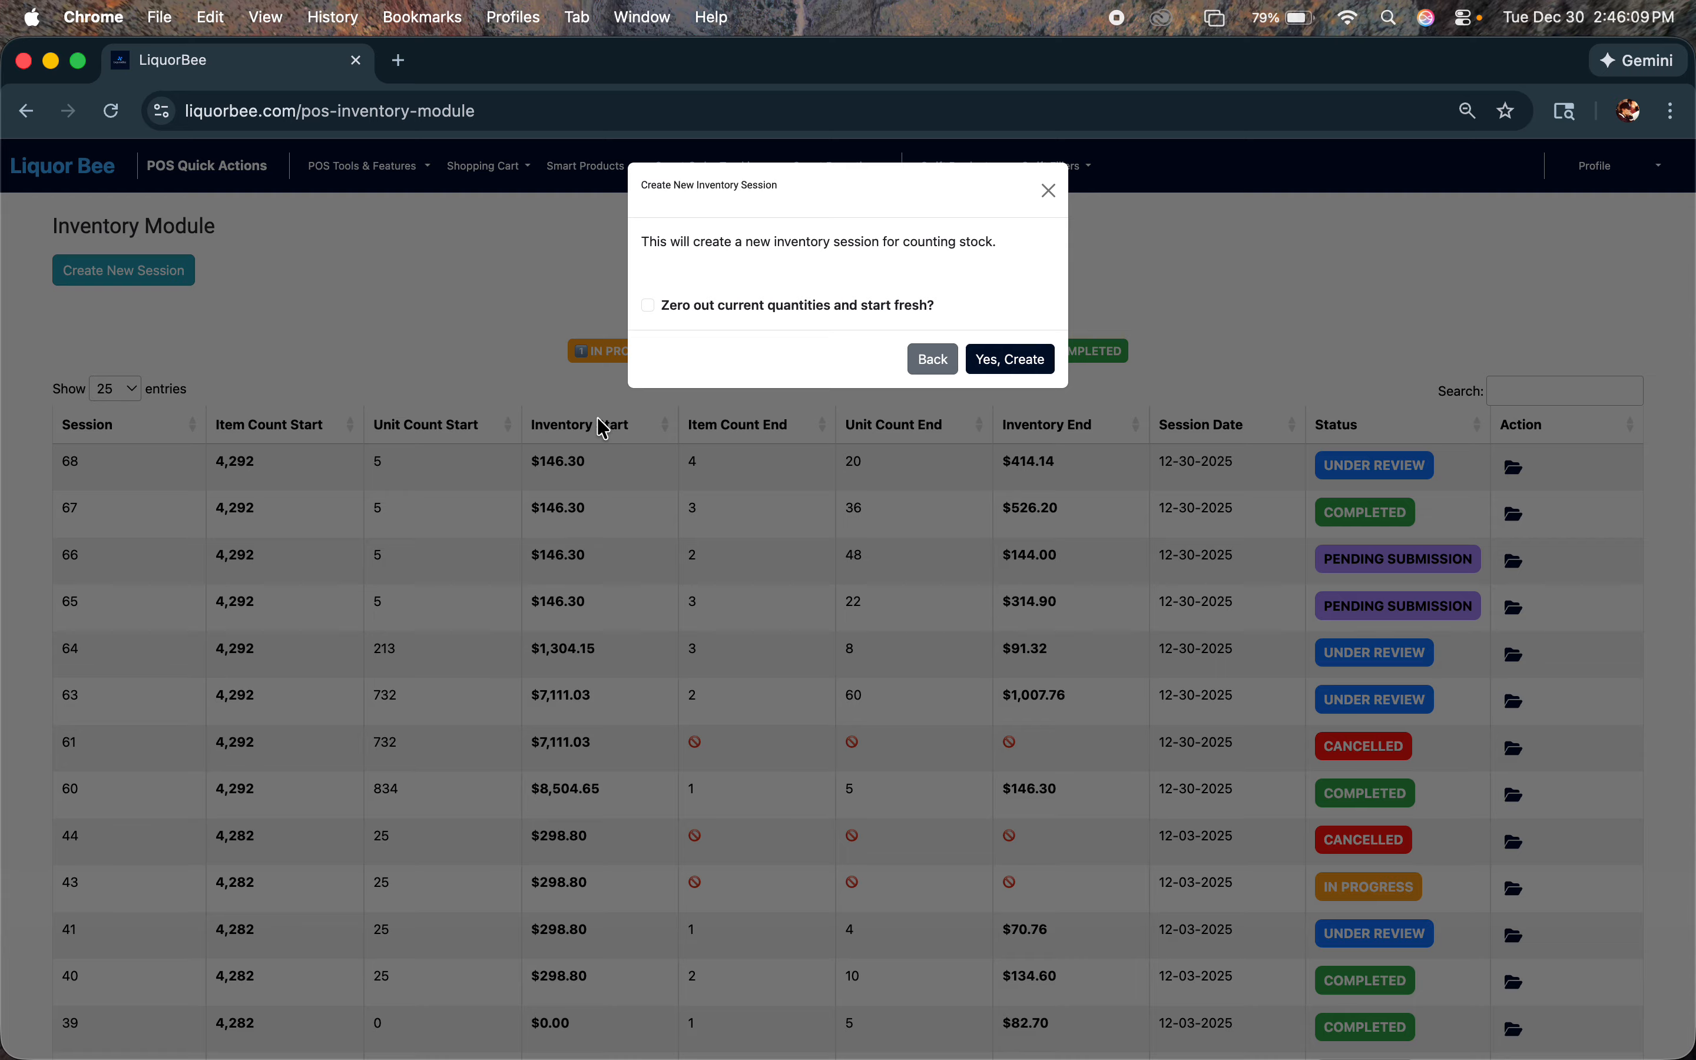
{"action": "left_click", "coordinate": [653, 306]}
{"action": "left_click", "coordinate": [652, 306]}
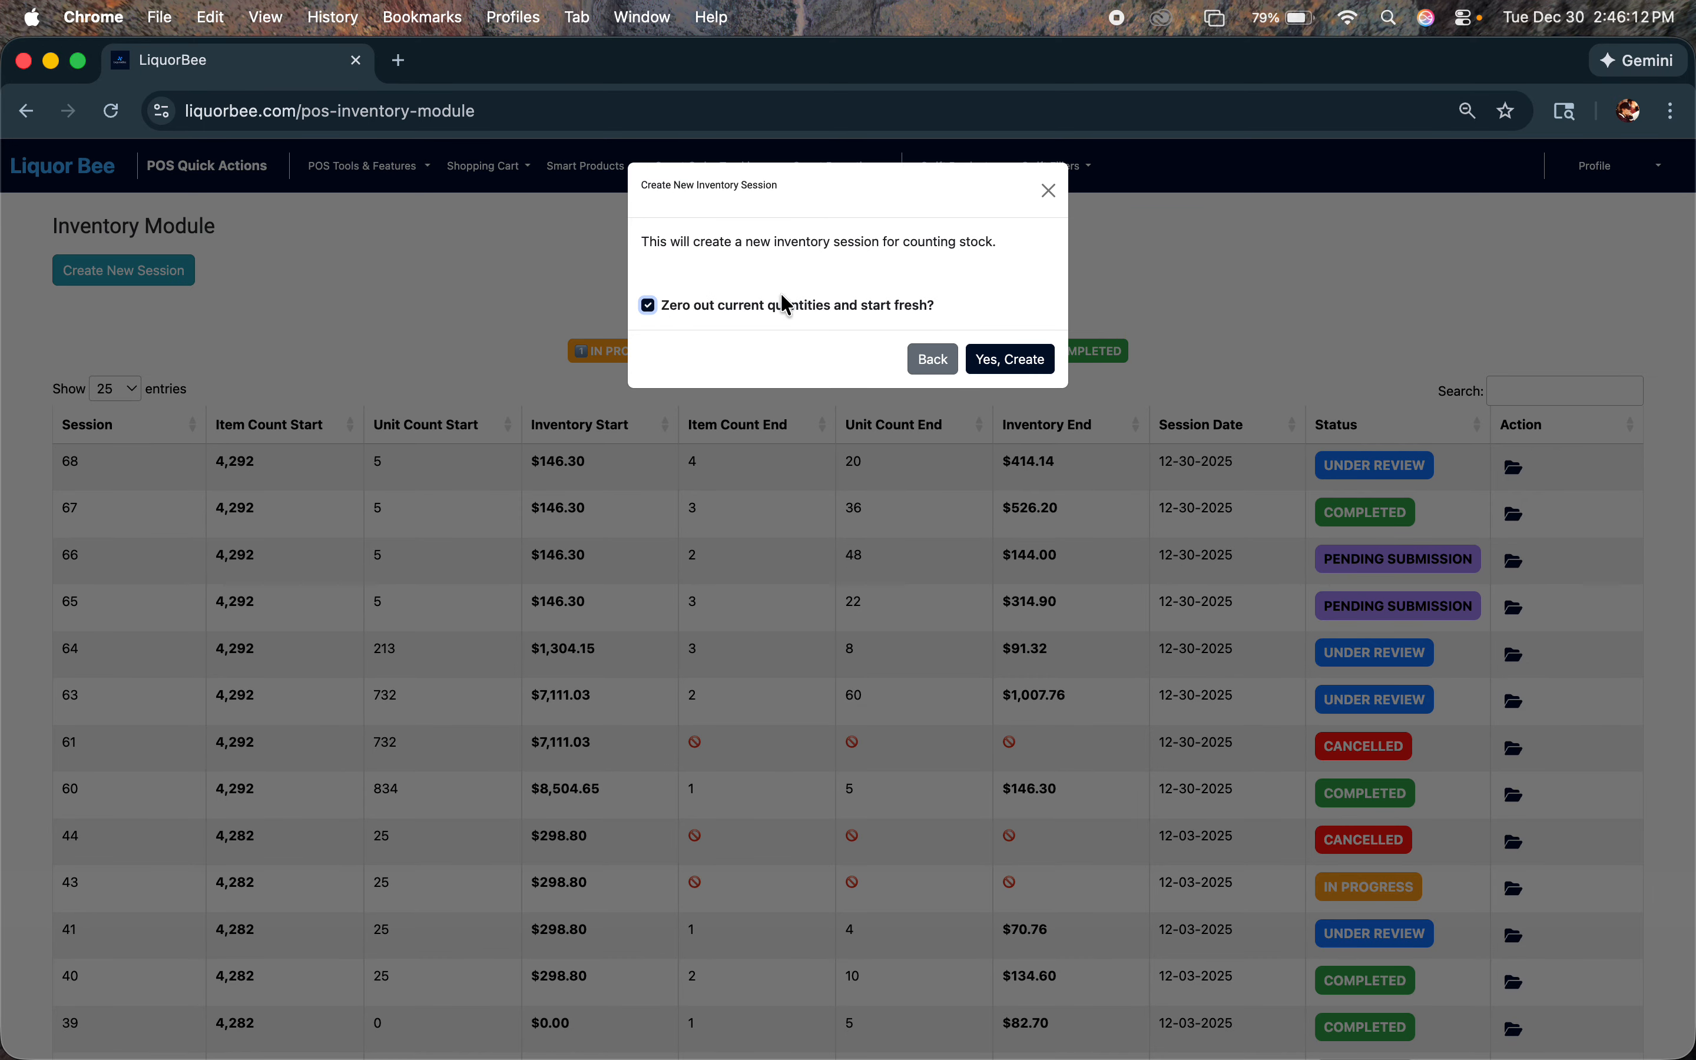
{"action": "left_click", "coordinate": [649, 306]}
{"action": "left_click", "coordinate": [1009, 360]}
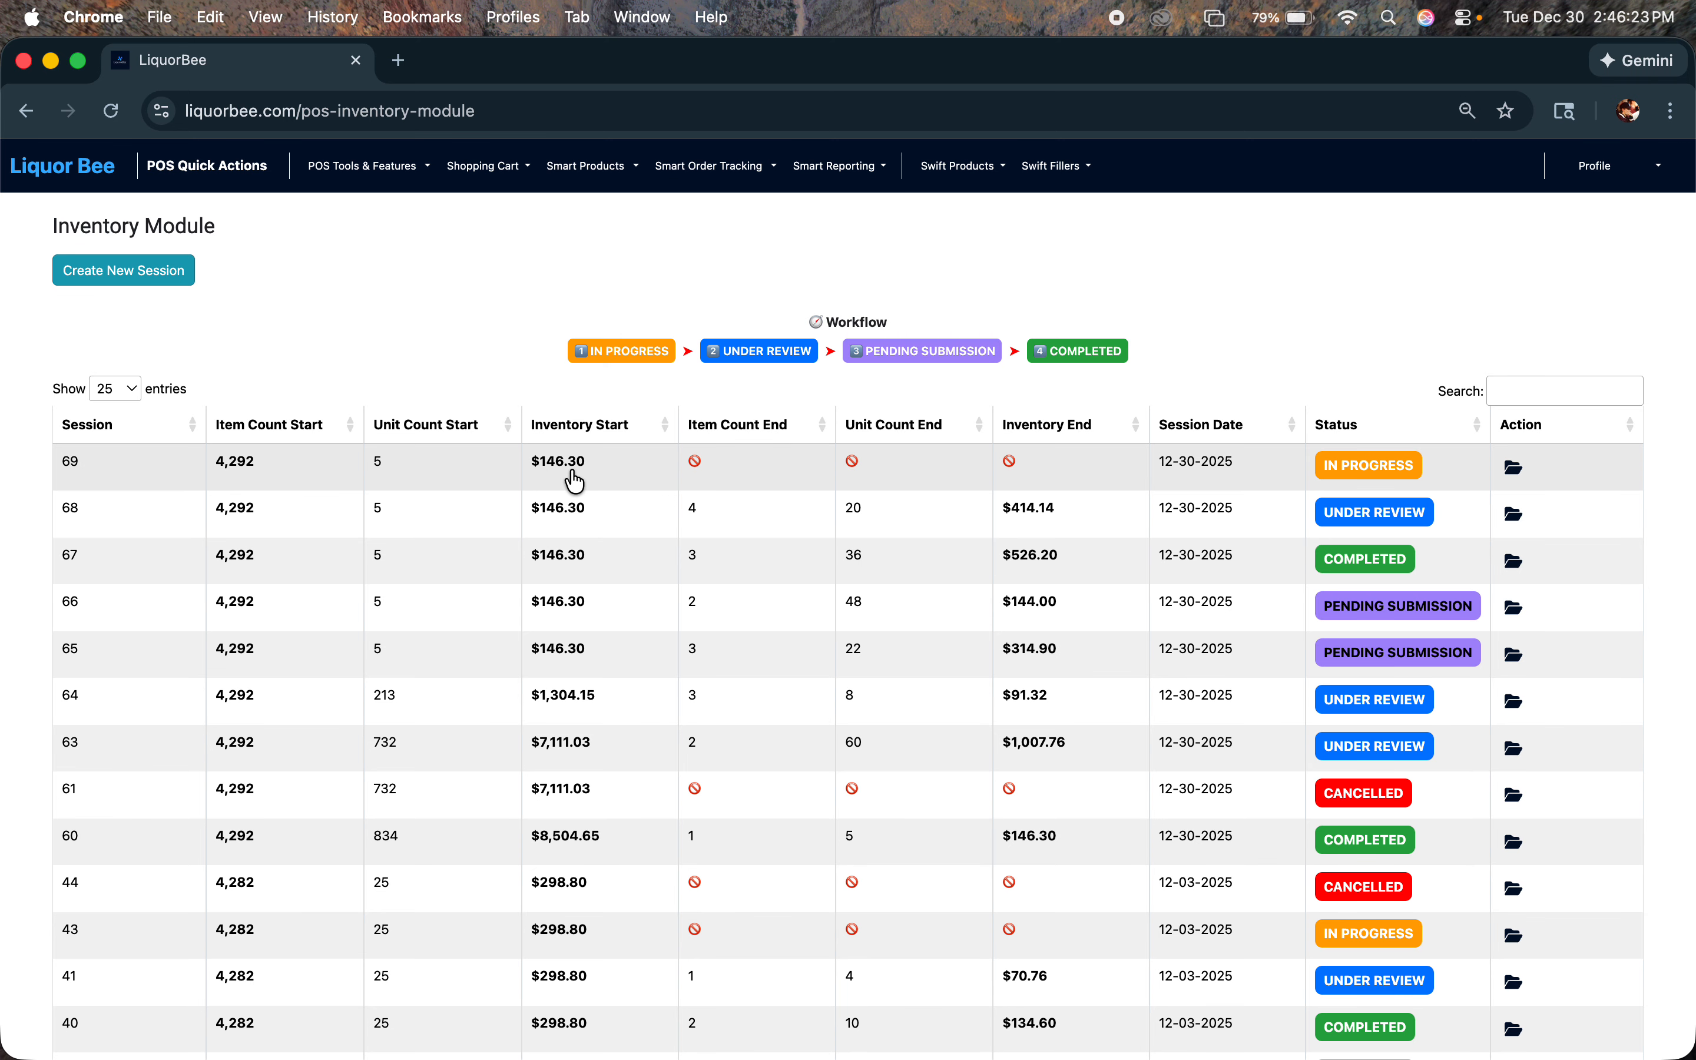
{"action": "left_click", "coordinate": [1287, 477]}
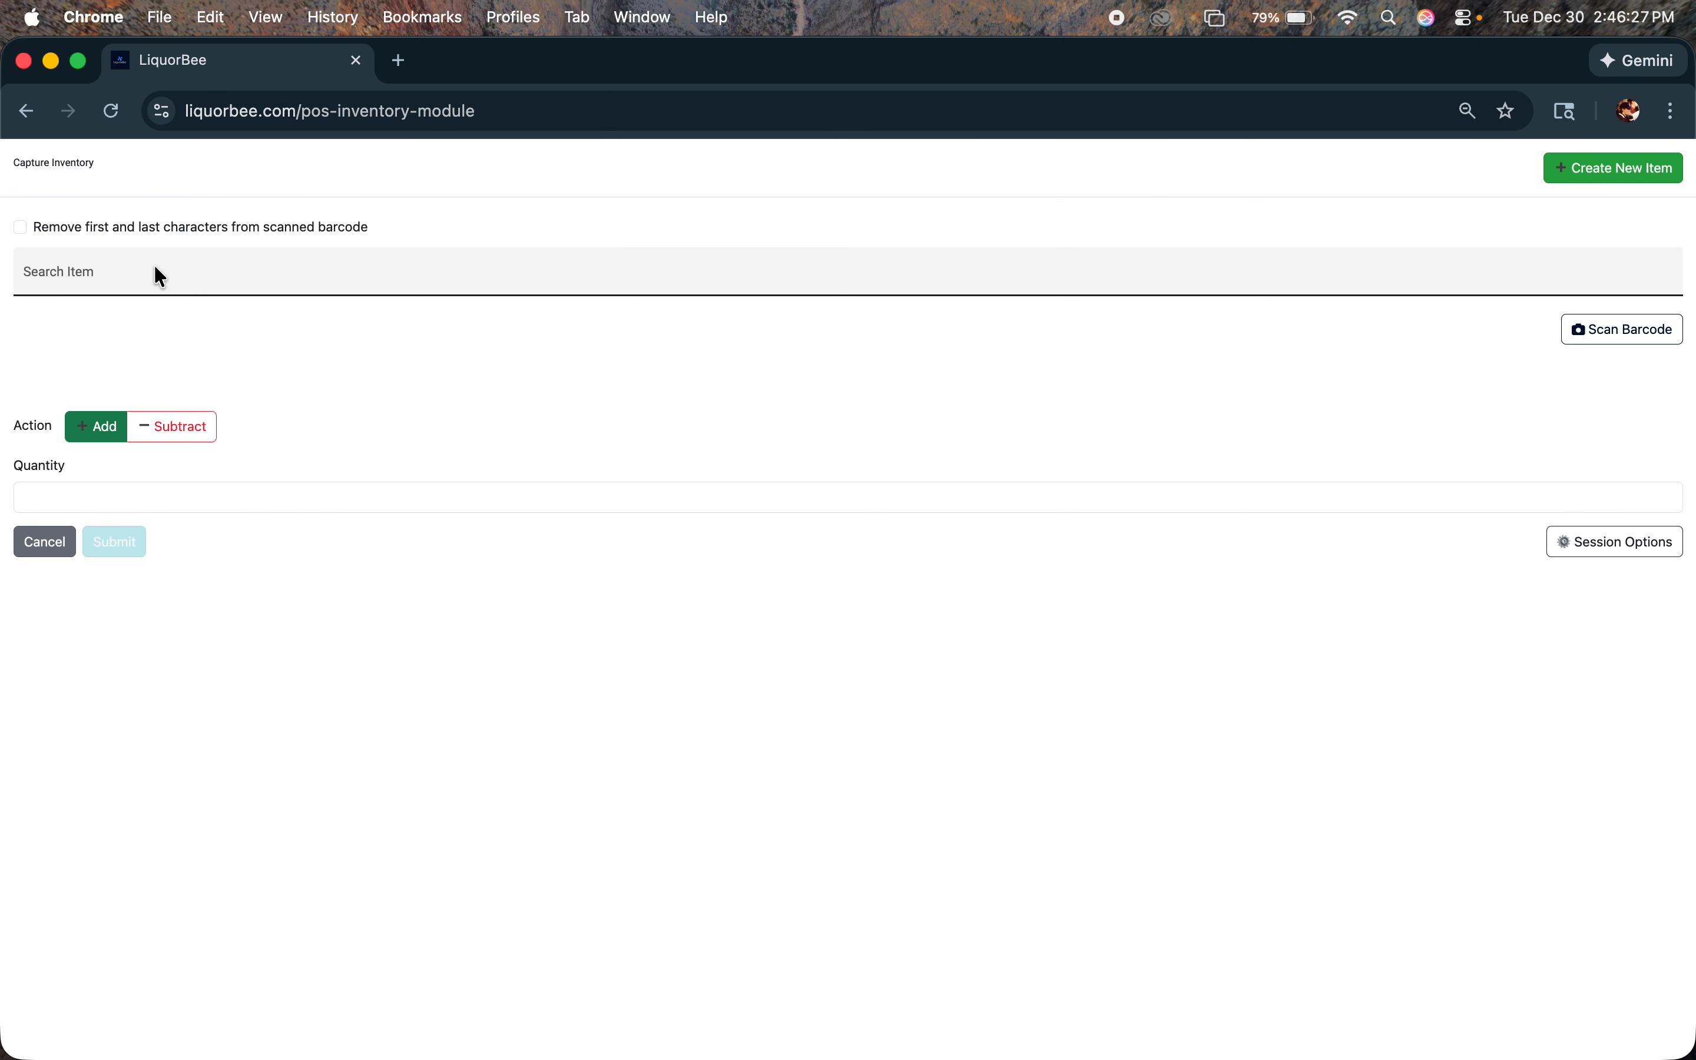
{"action": "left_click", "coordinate": [20, 228]}
{"action": "left_click_drag", "start_coordinate": [373, 229], "coordinate": [126, 233]}
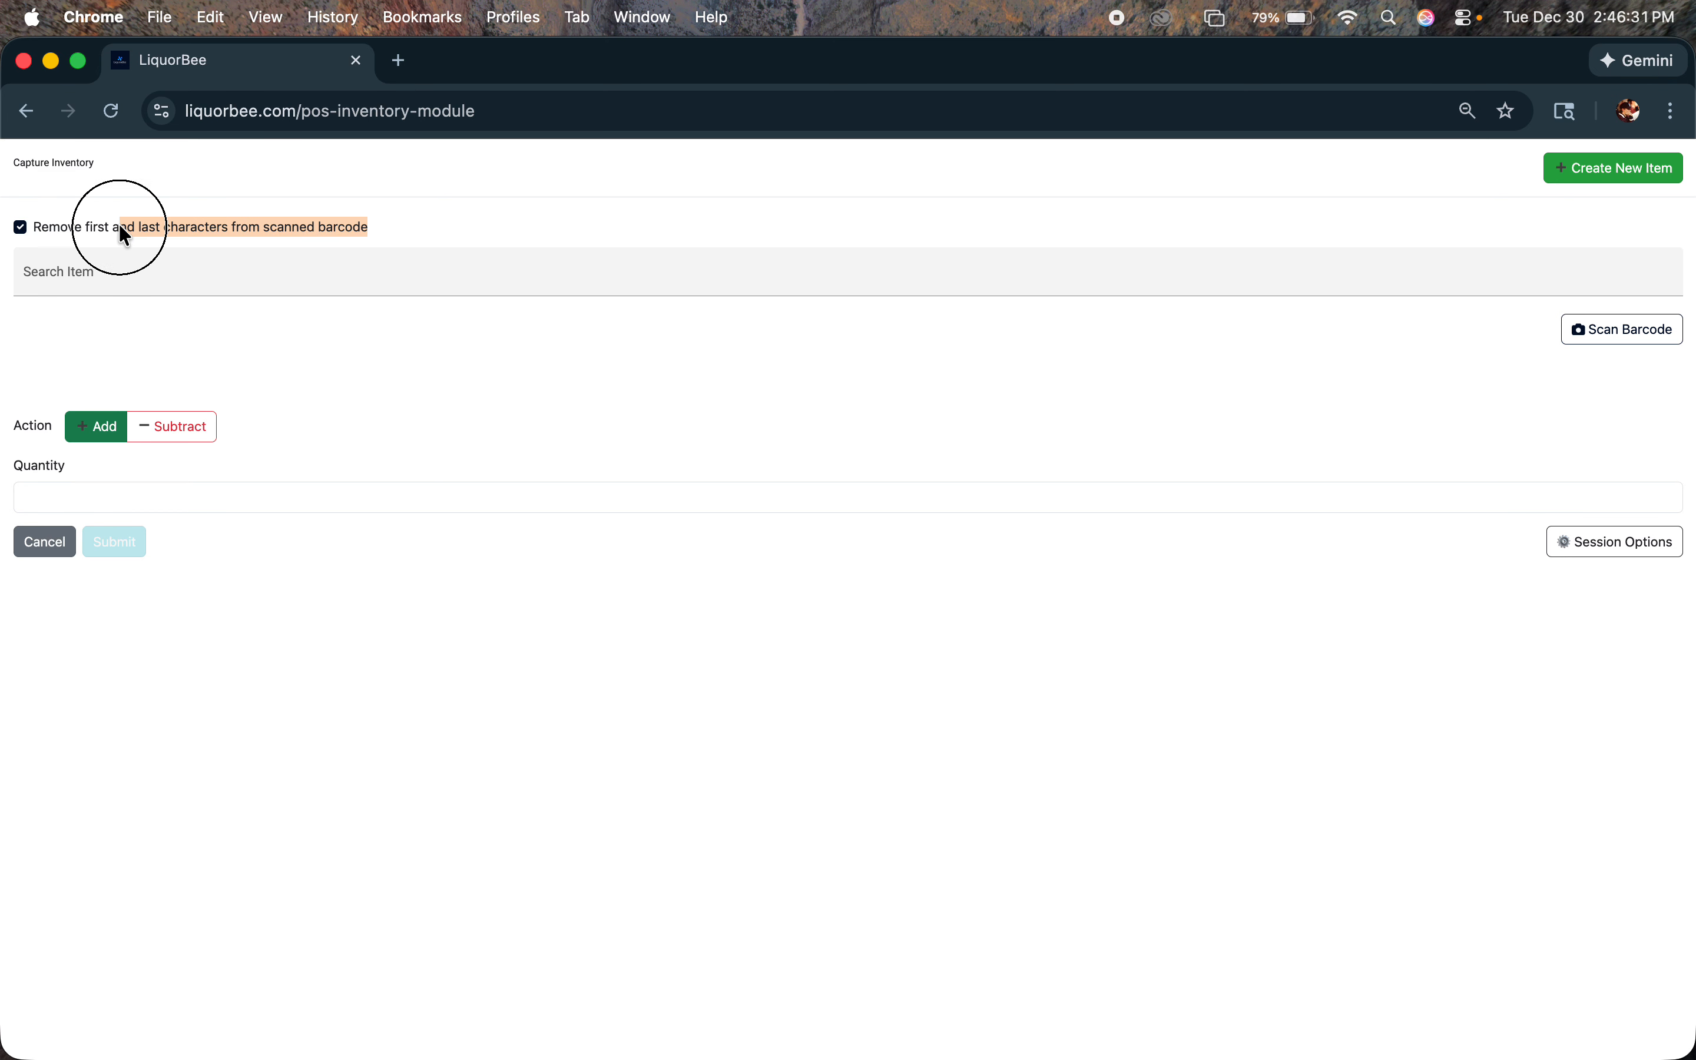
{"action": "left_click", "coordinate": [1391, 617]}
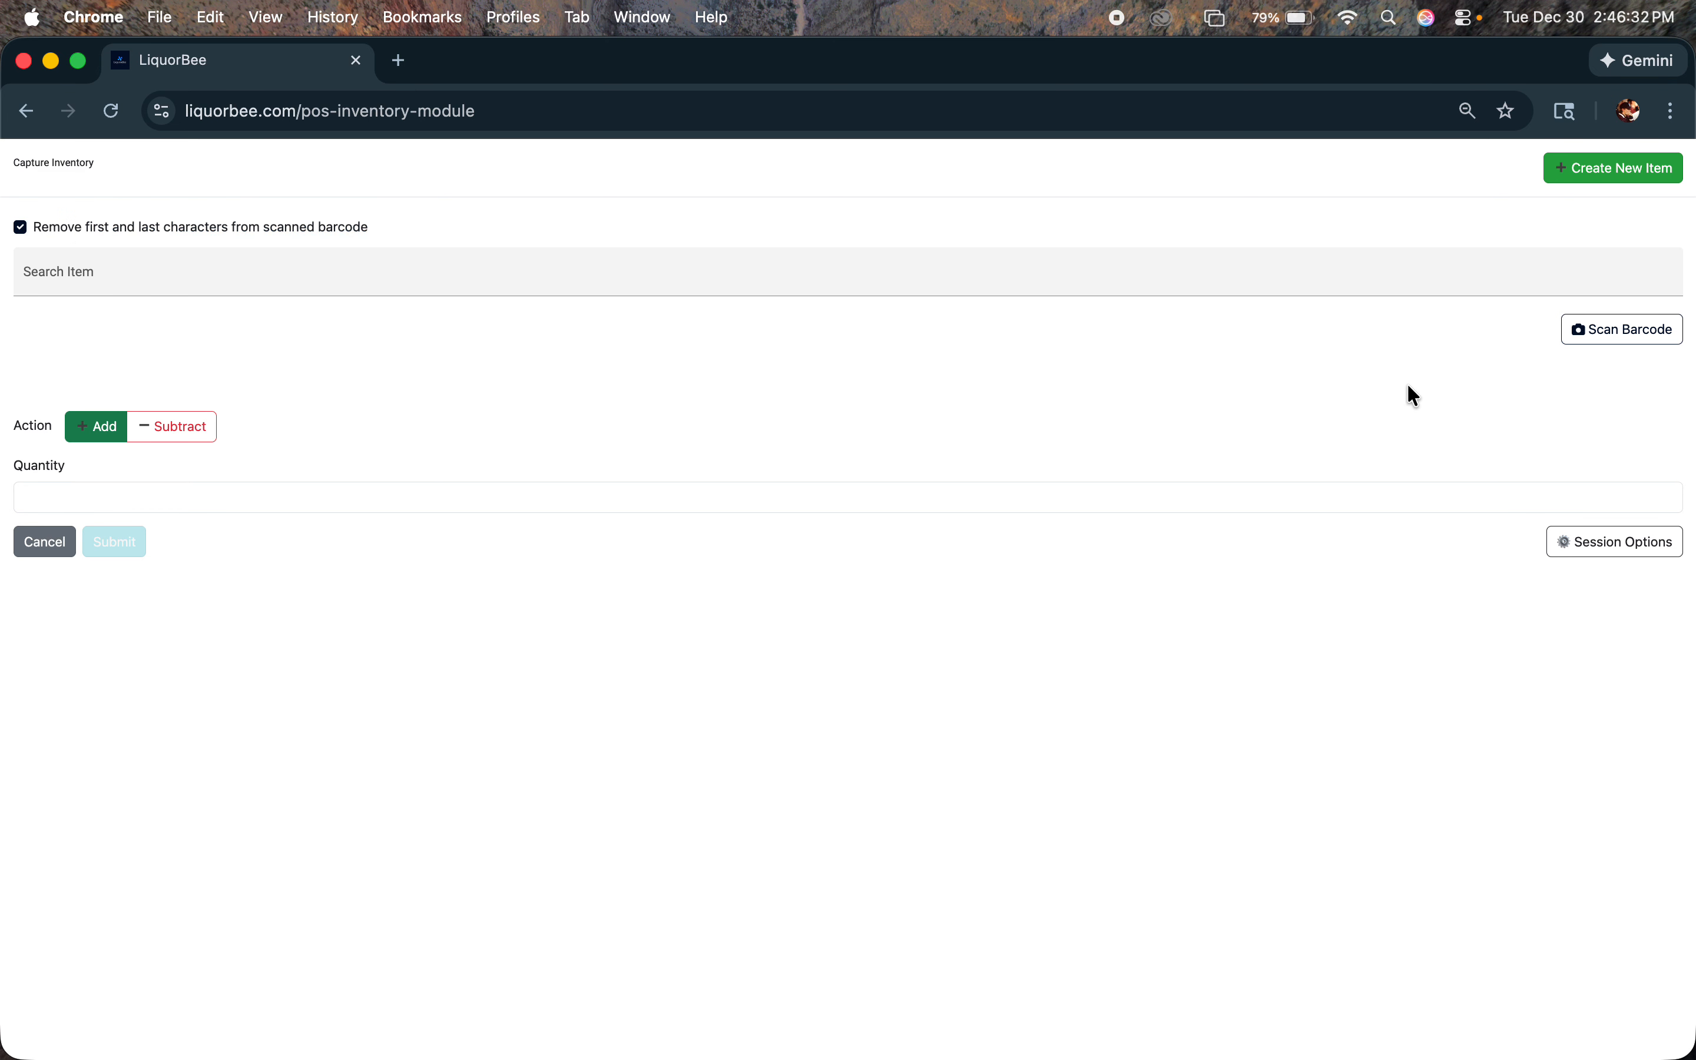
{"action": "left_click", "coordinate": [1619, 347]}
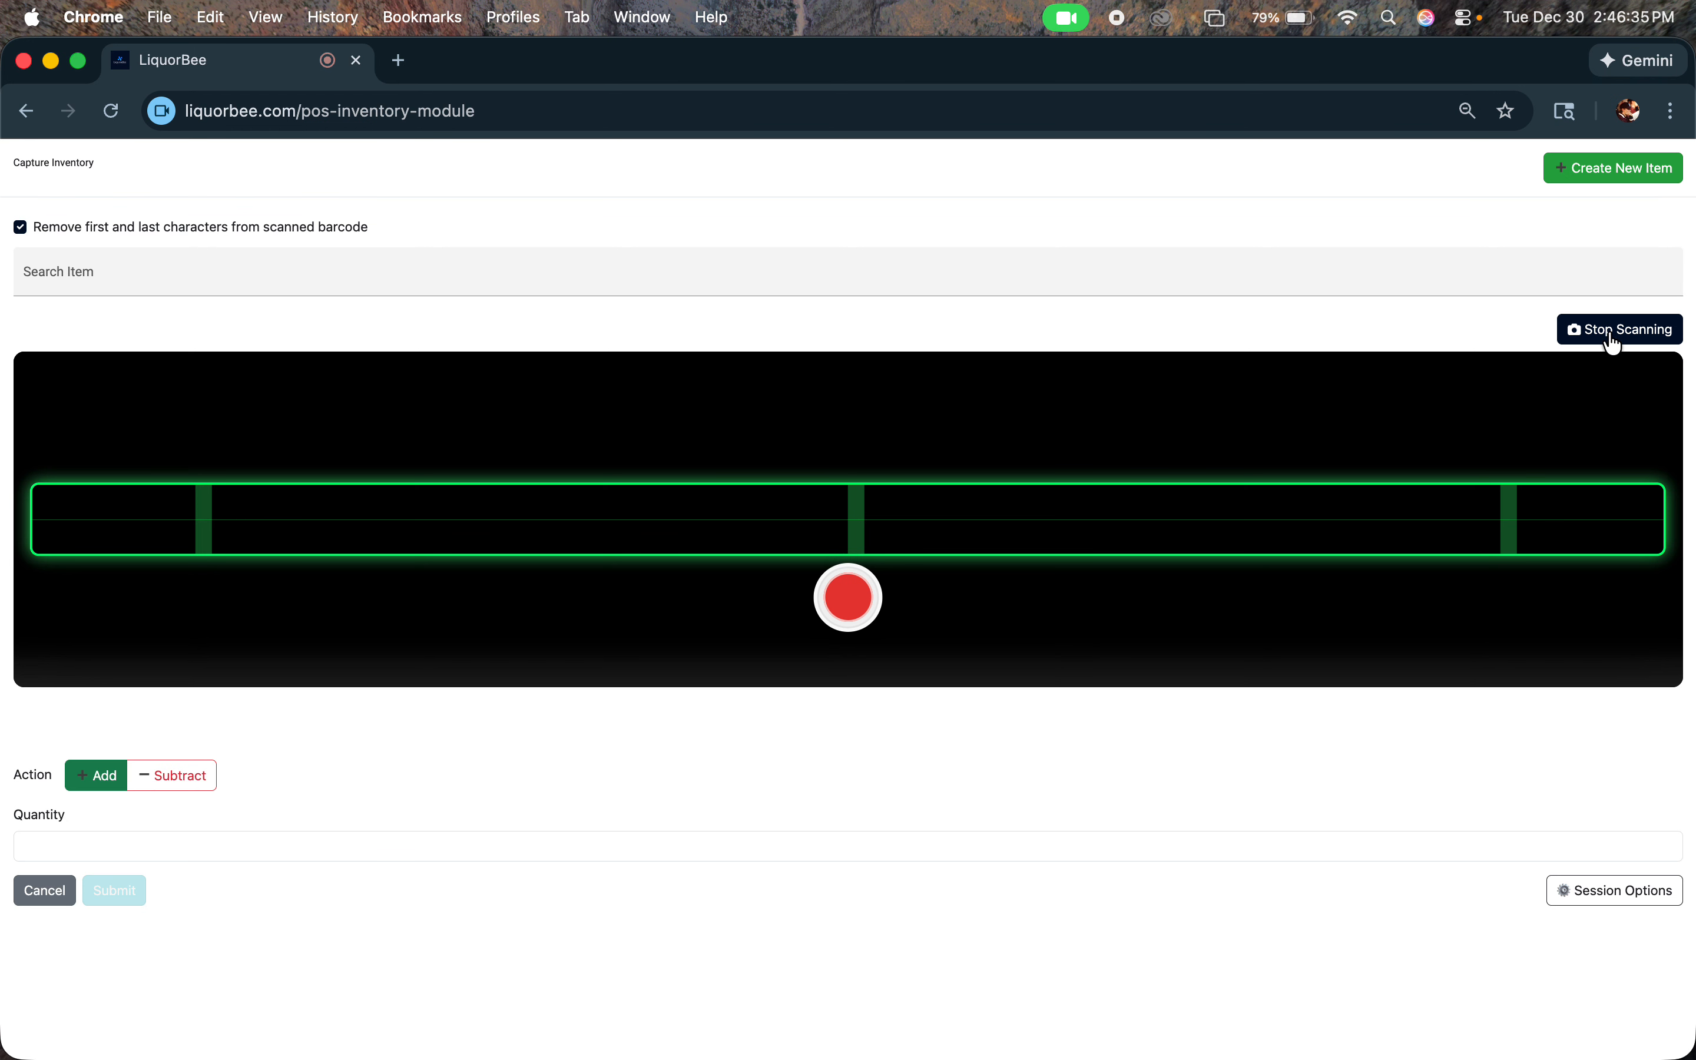
{"action": "left_click", "coordinate": [1612, 343]}
{"action": "left_click", "coordinate": [67, 230]}
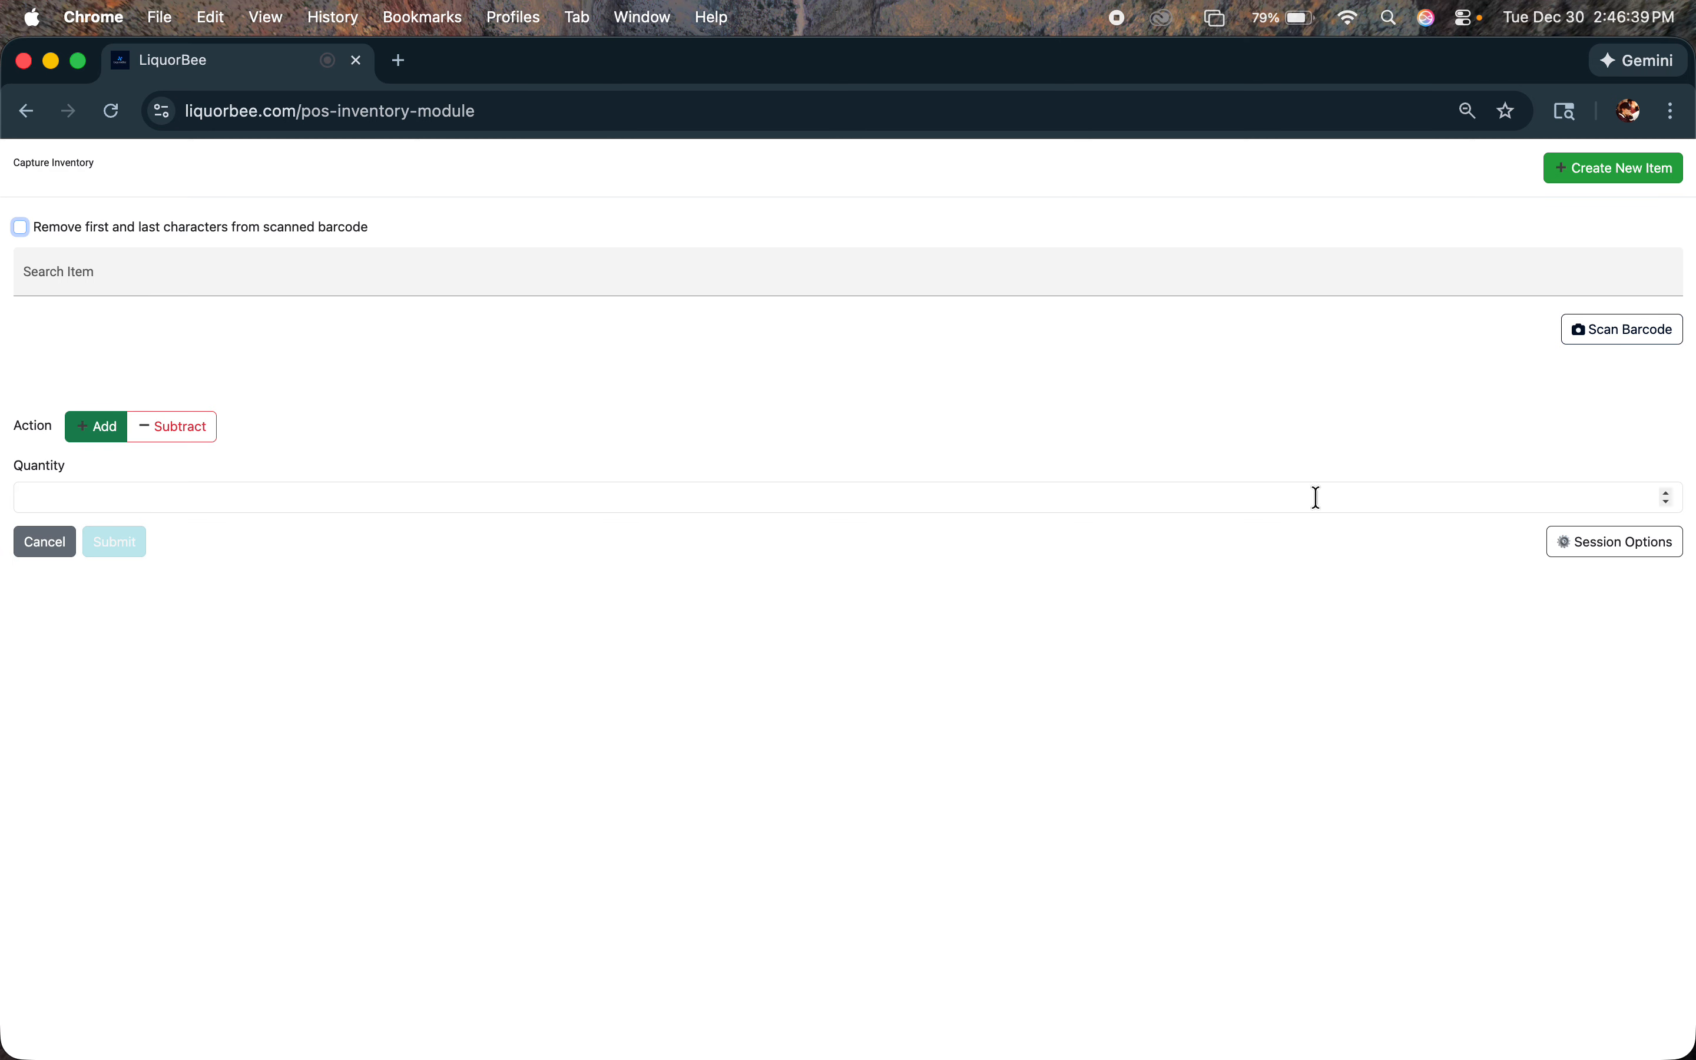
{"action": "left_click", "coordinate": [1654, 172]}
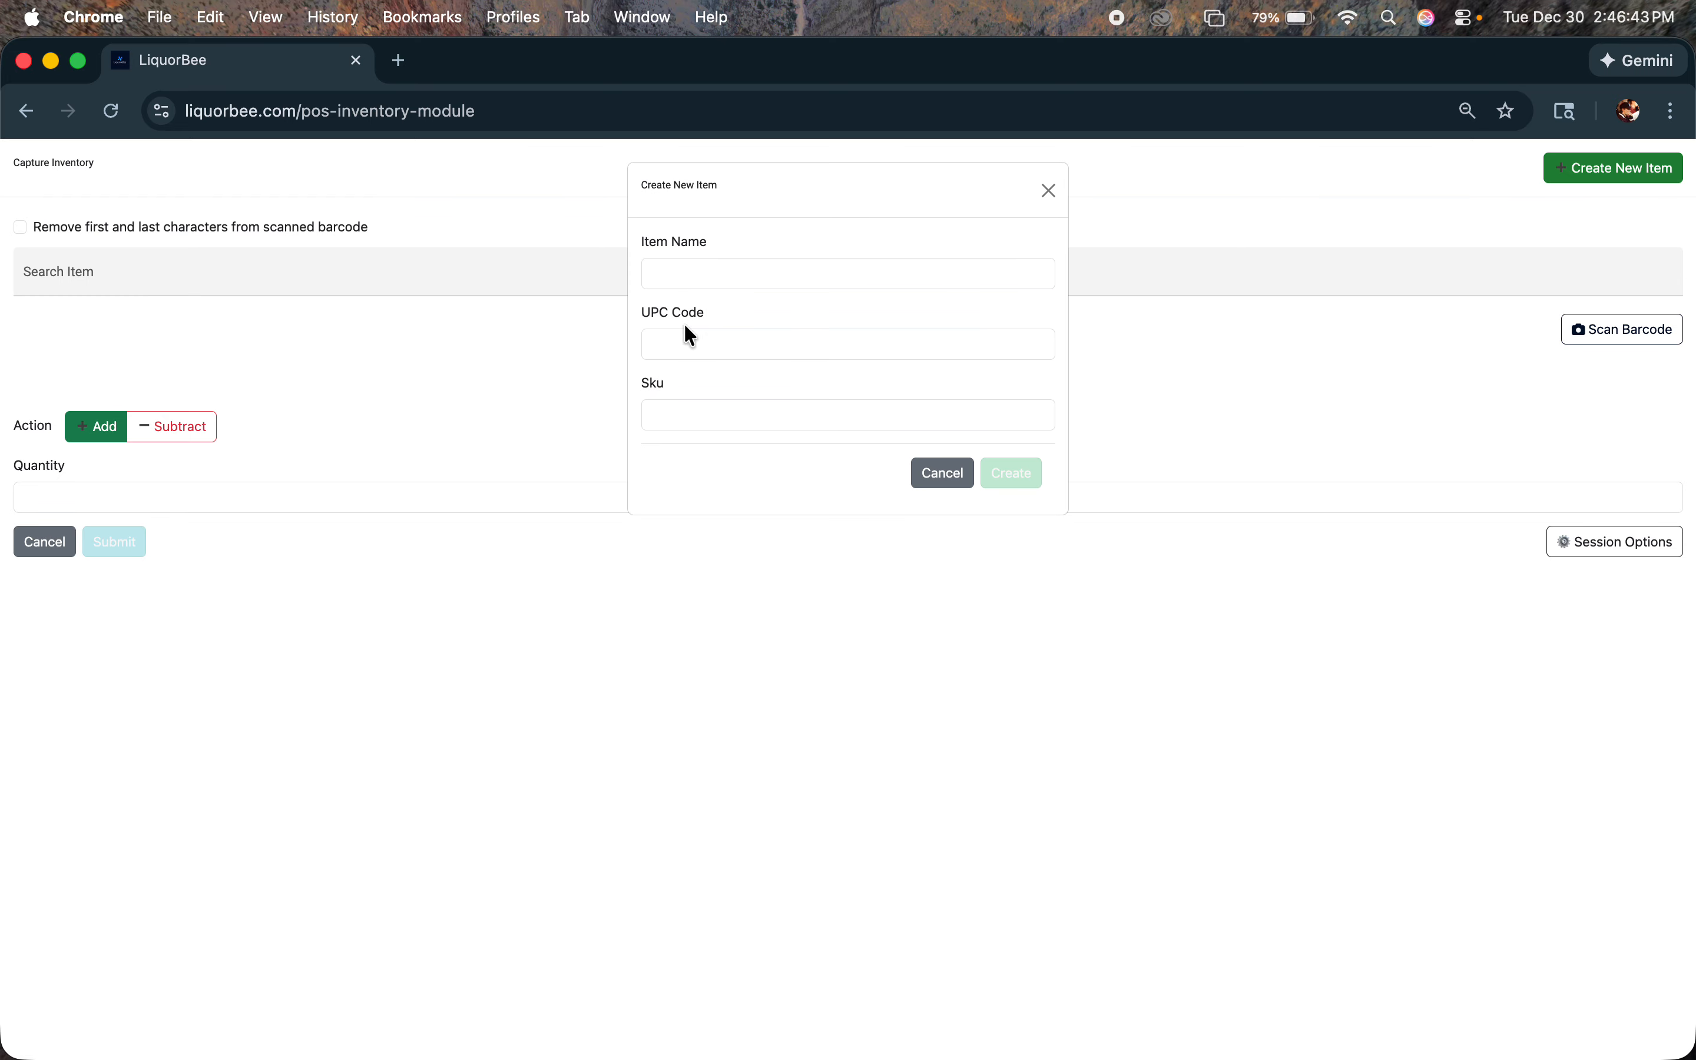
{"action": "left_click", "coordinate": [1049, 195]}
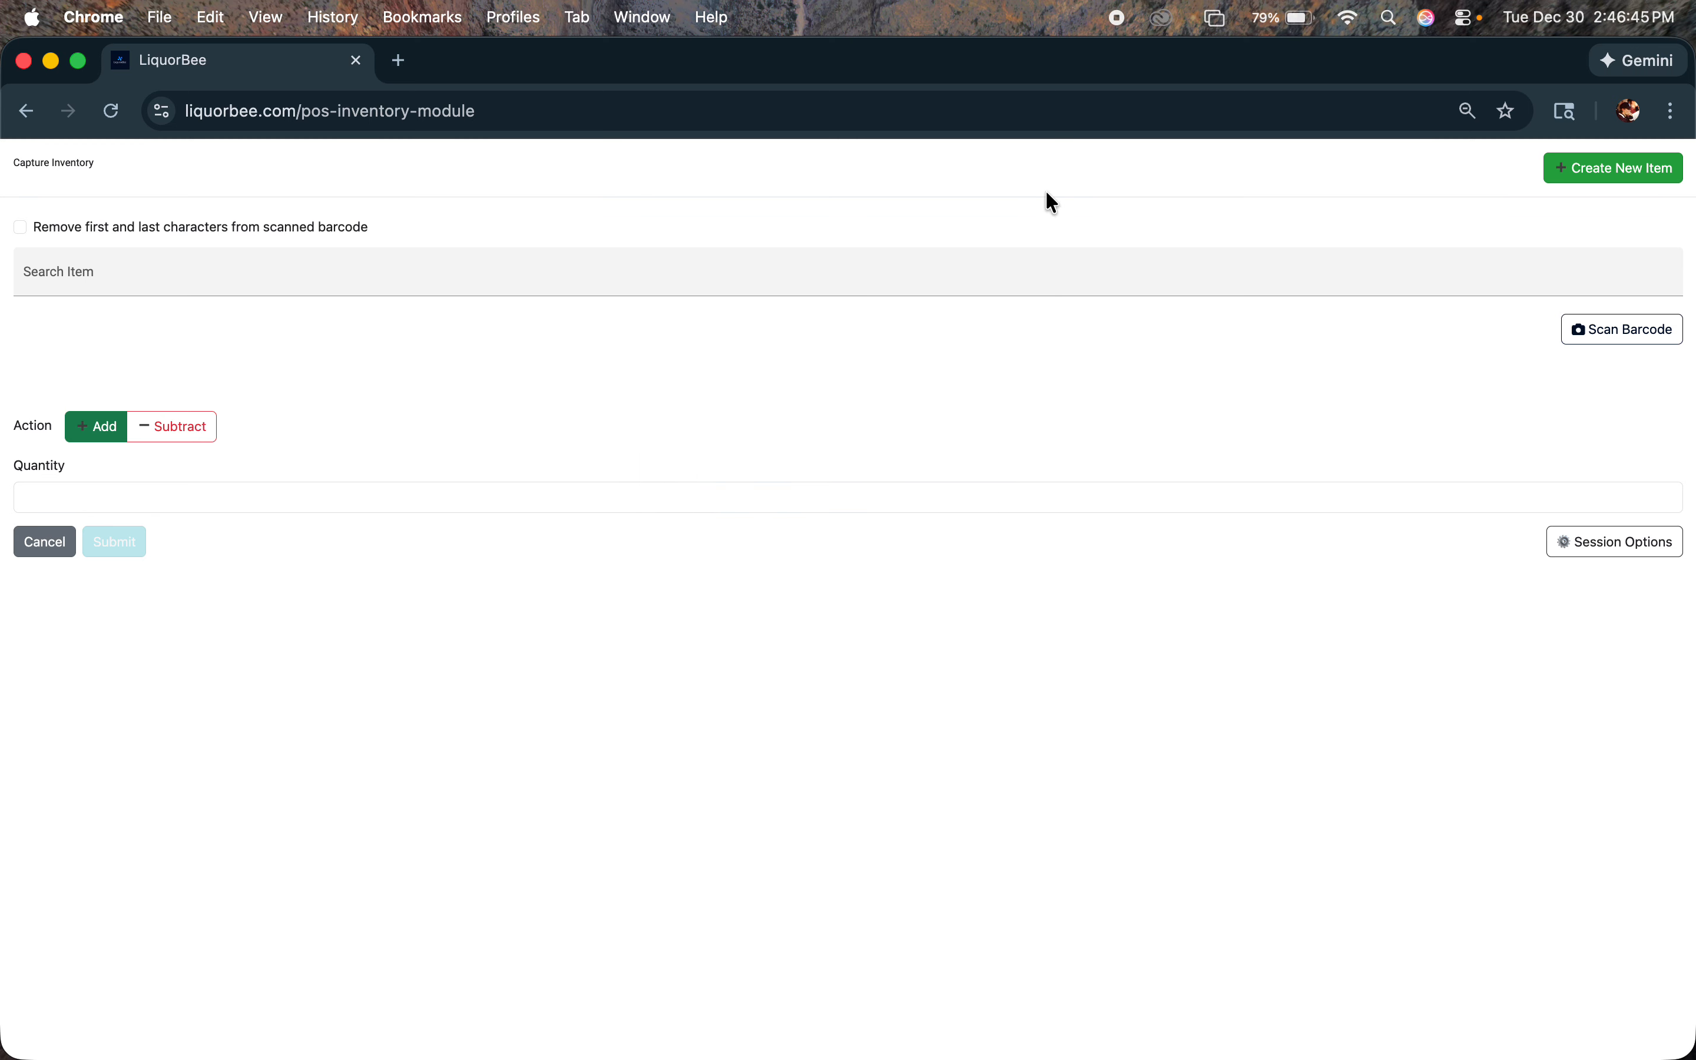
Step: Find TITO'S HANDMADE VODKA (1.75L) and log a subtraction of 2 units
{"action": "left_click", "coordinate": [115, 269]}
{"action": "type", "text": "tito"}
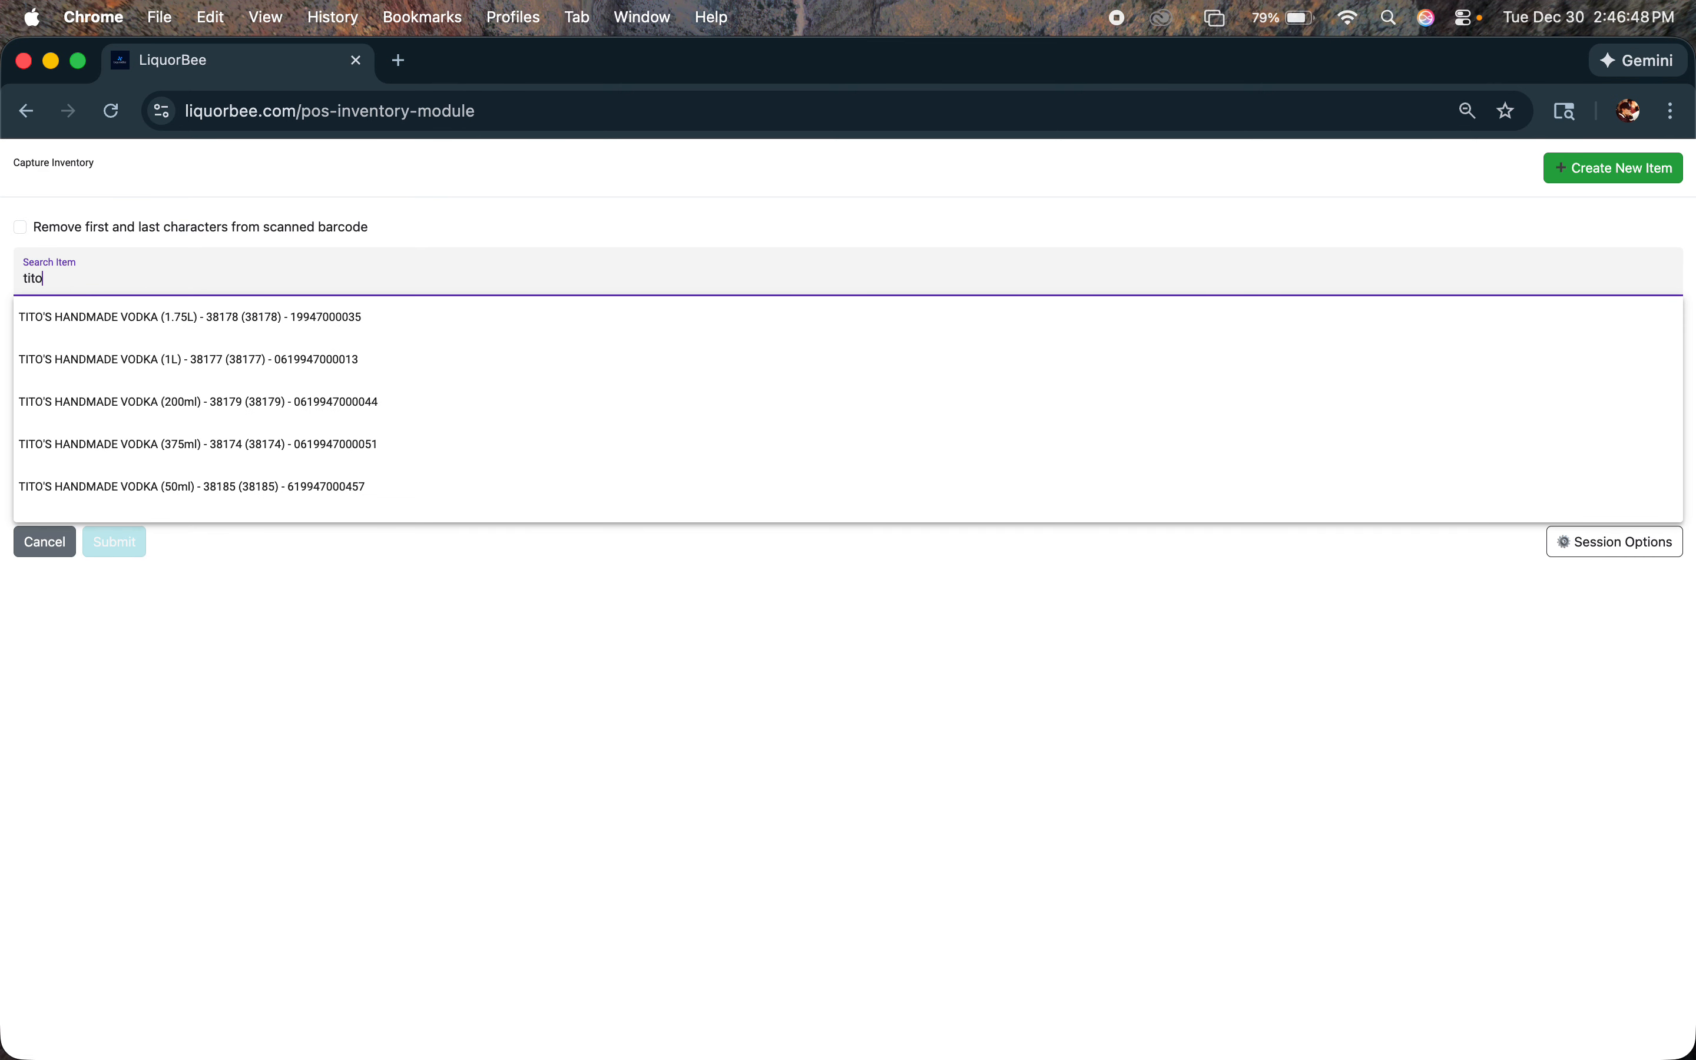
{"action": "left_click", "coordinate": [140, 314]}
{"action": "left_click", "coordinate": [154, 284]}
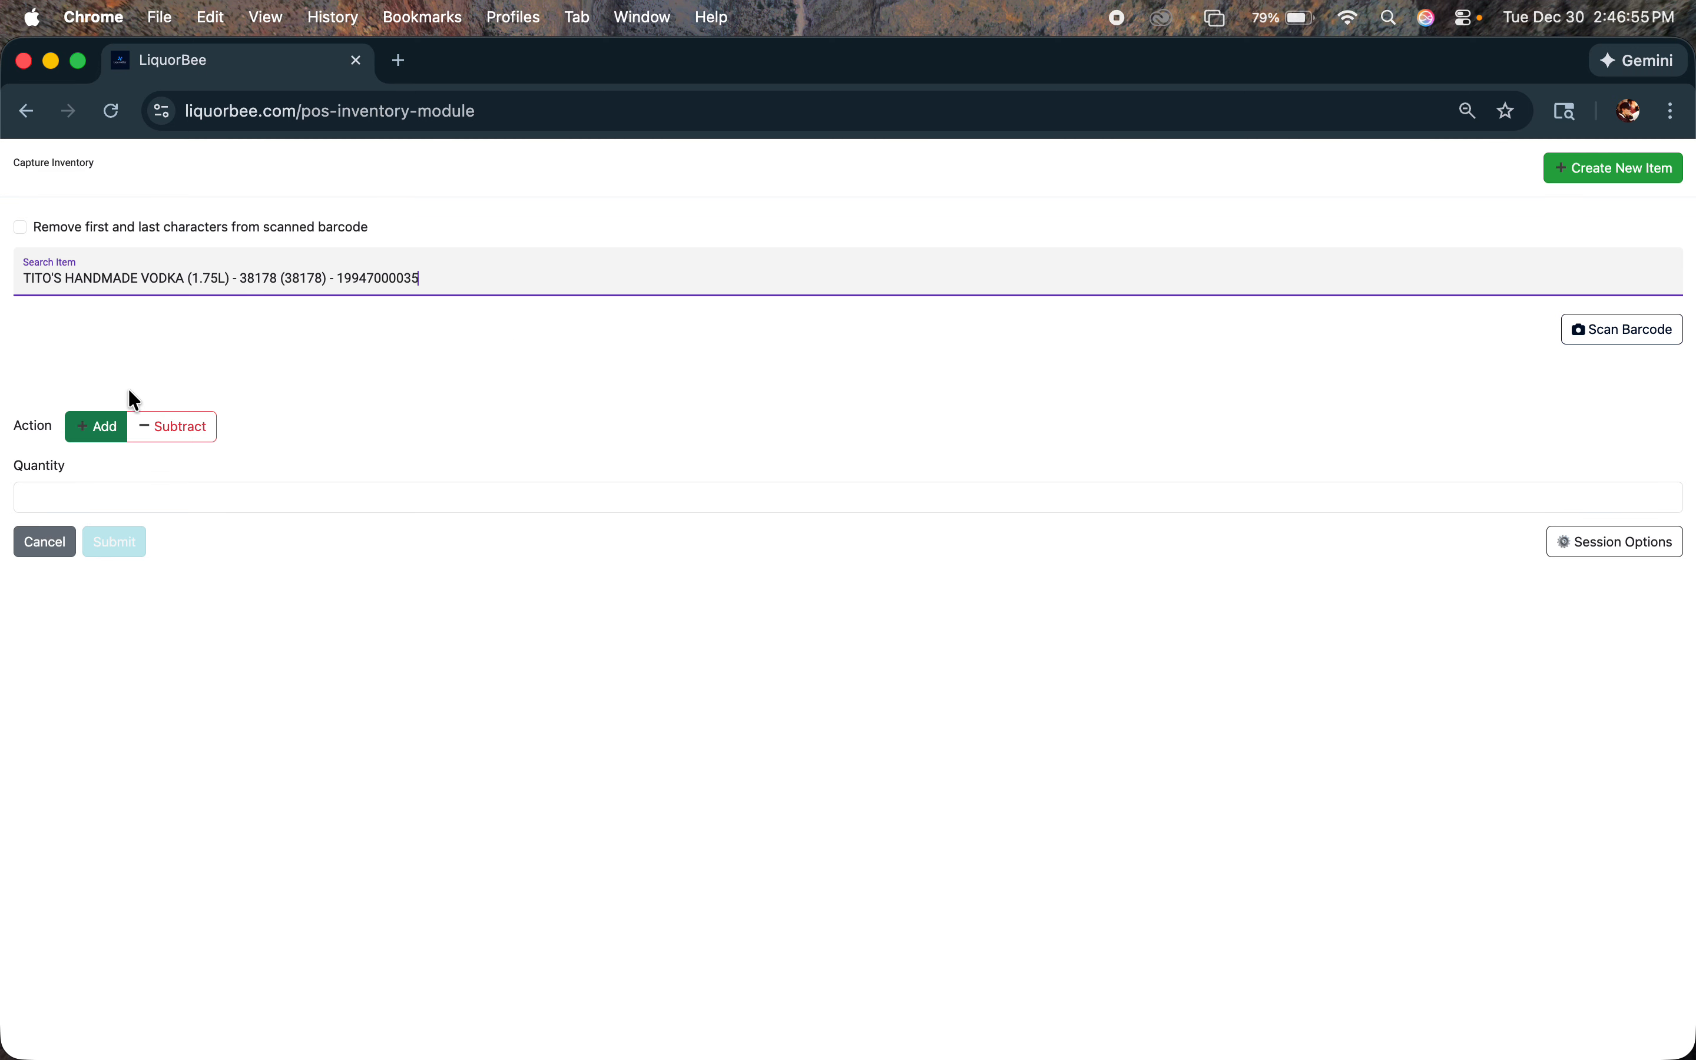
{"action": "left_click", "coordinate": [120, 494]}
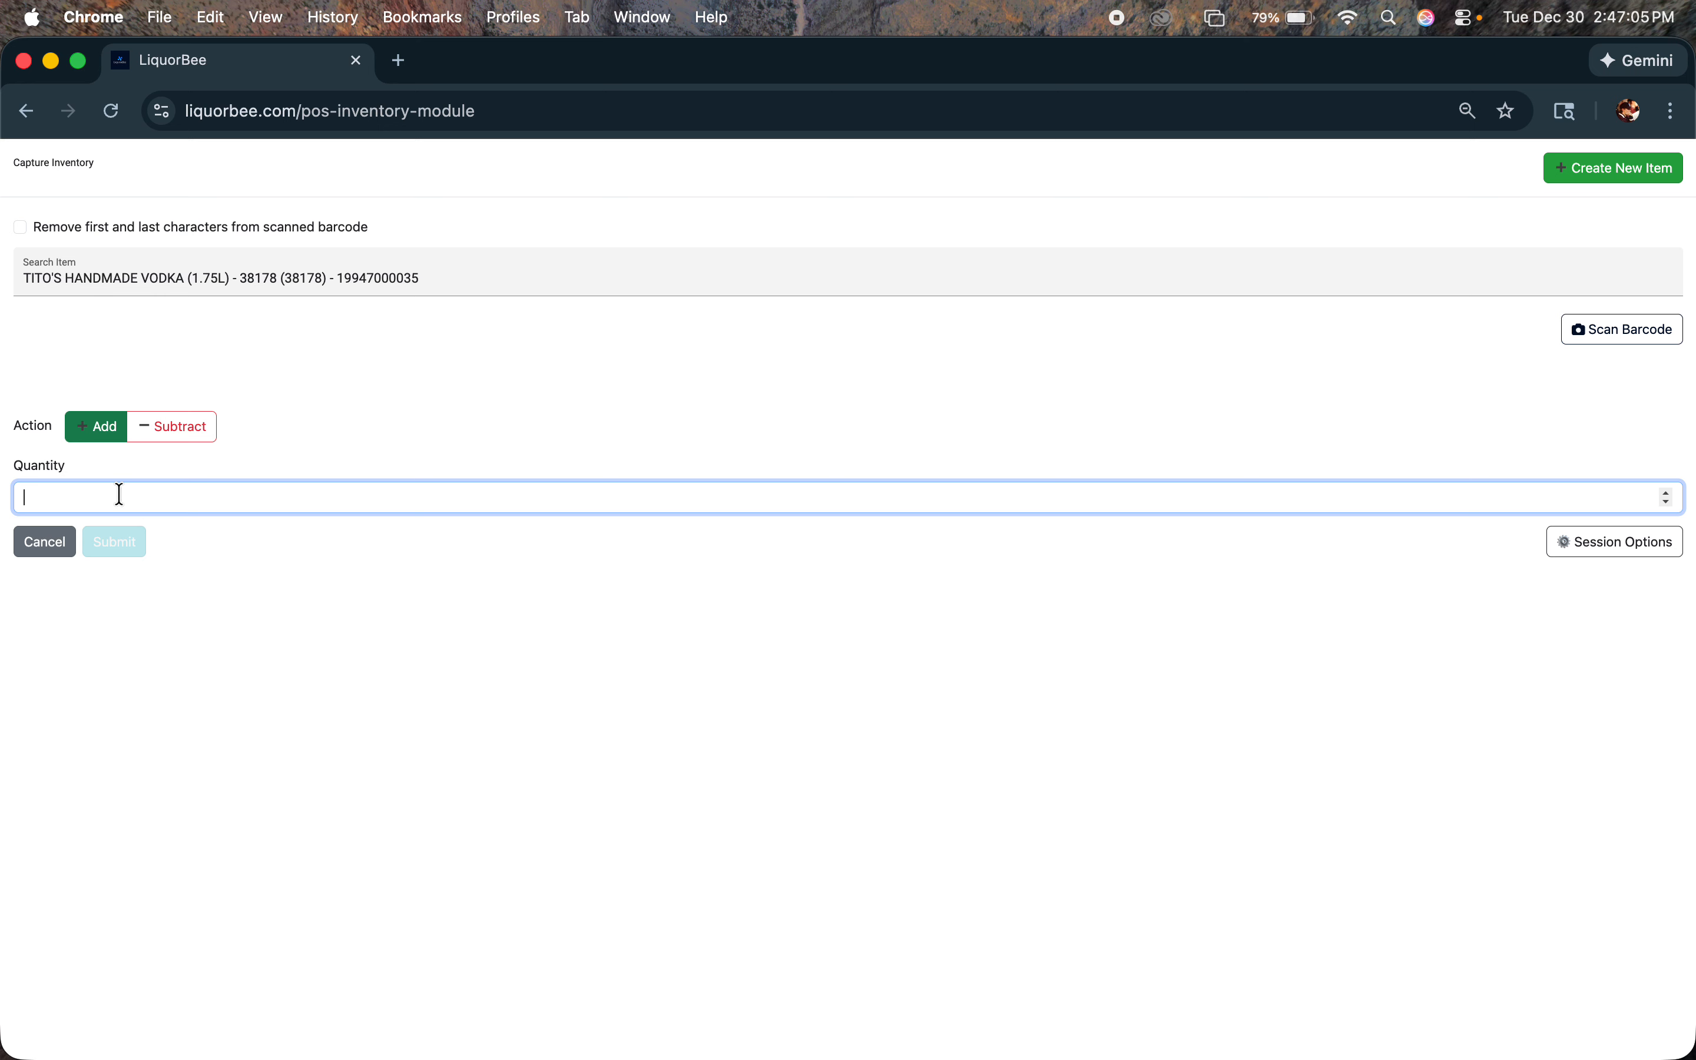
{"action": "left_click", "coordinate": [172, 438]}
{"action": "left_click", "coordinate": [120, 494]}
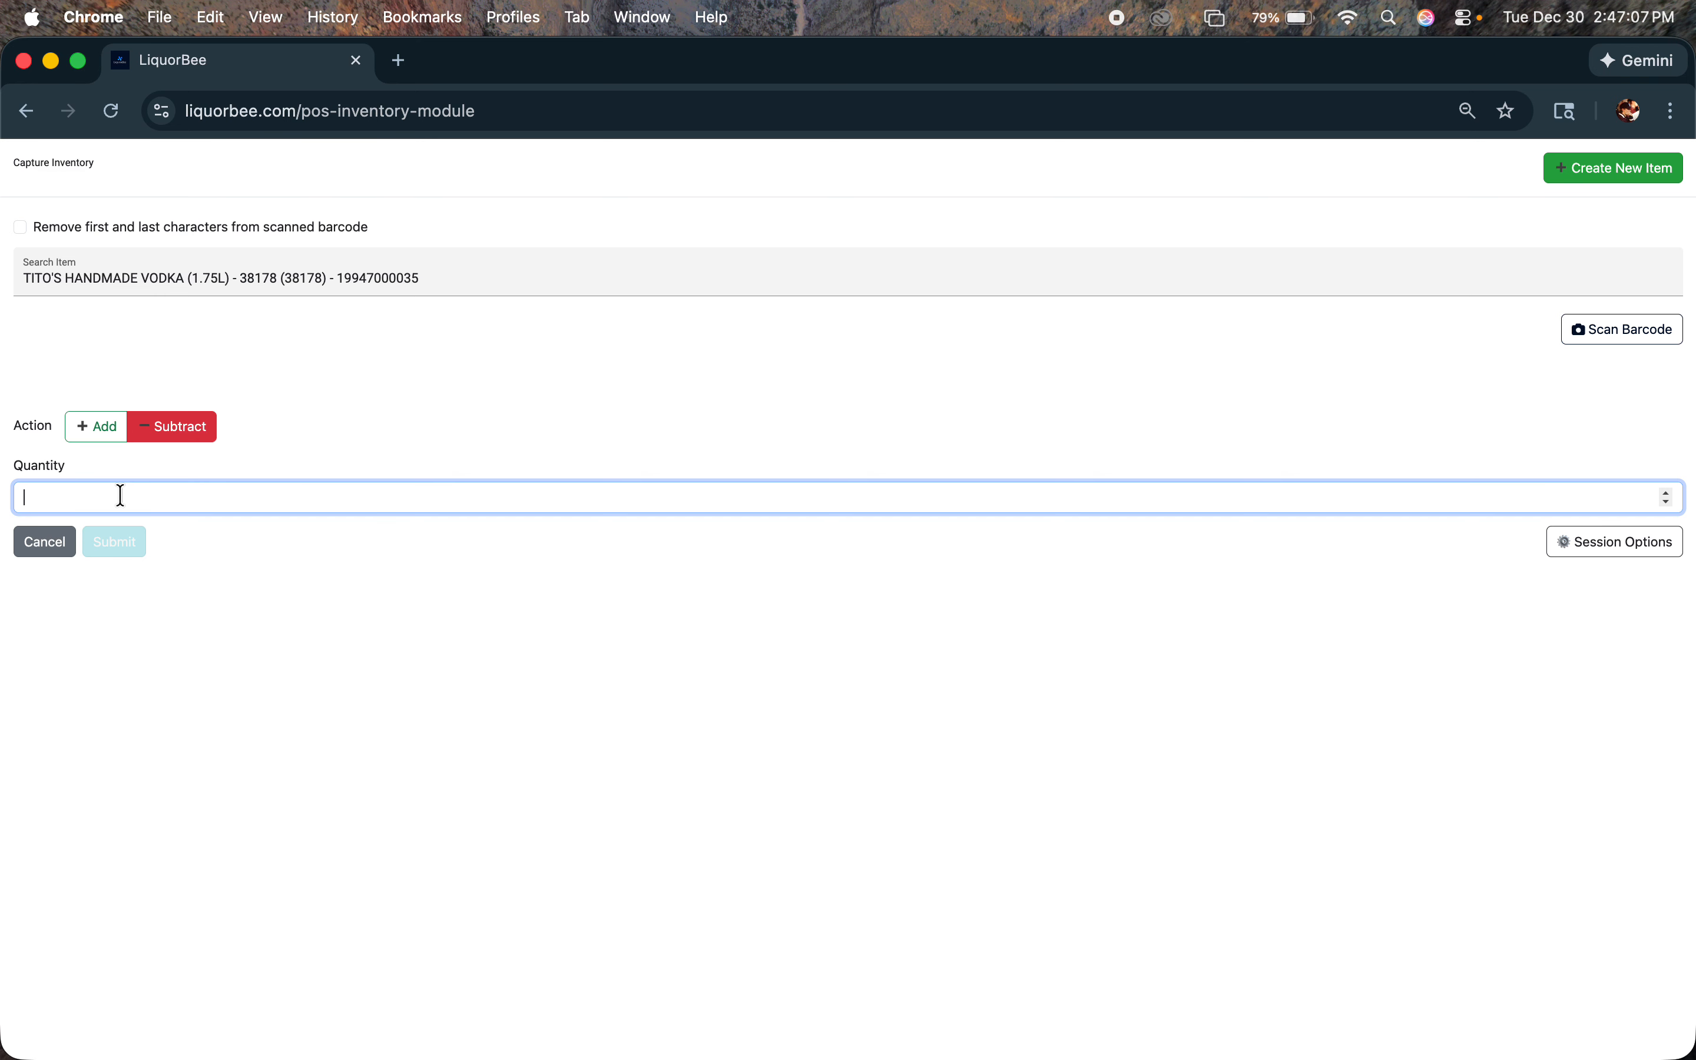
{"action": "type", "text": "2"}
{"action": "left_click", "coordinate": [140, 554]}
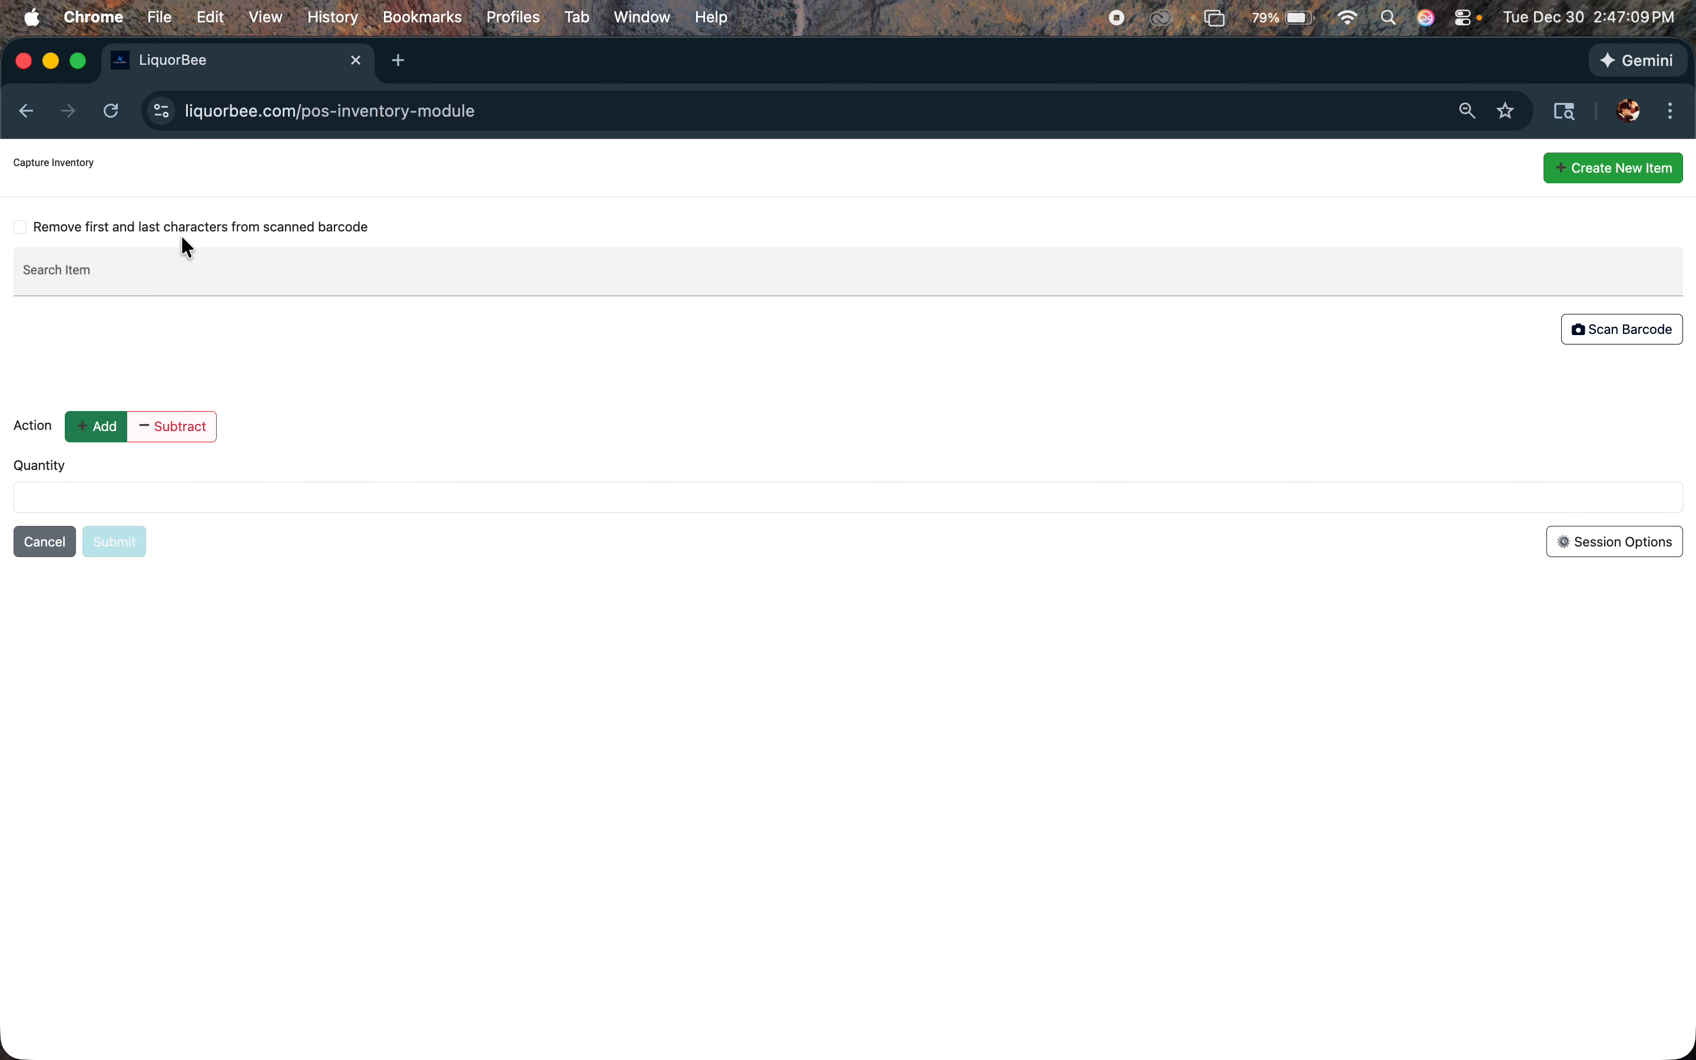
Step: Log an addition of 12 units for 100 PIPERS (1.75L)
{"action": "left_click", "coordinate": [158, 269]}
{"action": "left_click", "coordinate": [147, 326]}
{"action": "left_click", "coordinate": [85, 495]}
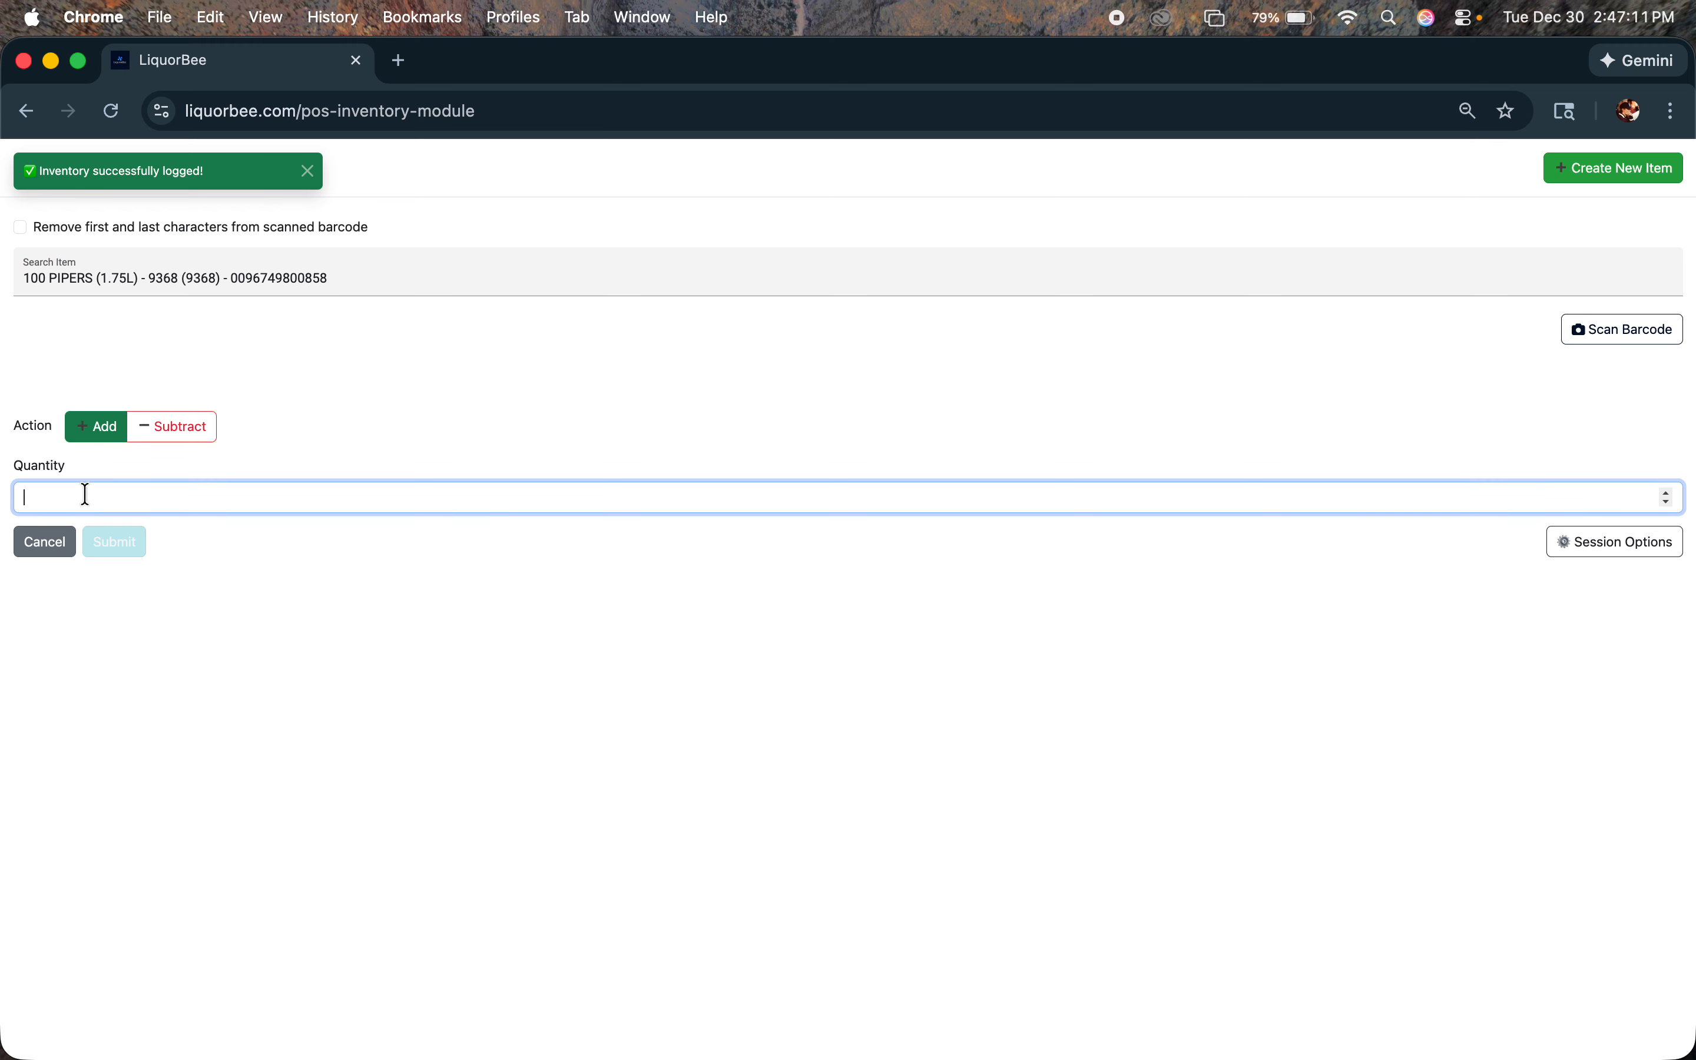
{"action": "type", "text": "12"}
{"action": "left_click", "coordinate": [129, 551]}
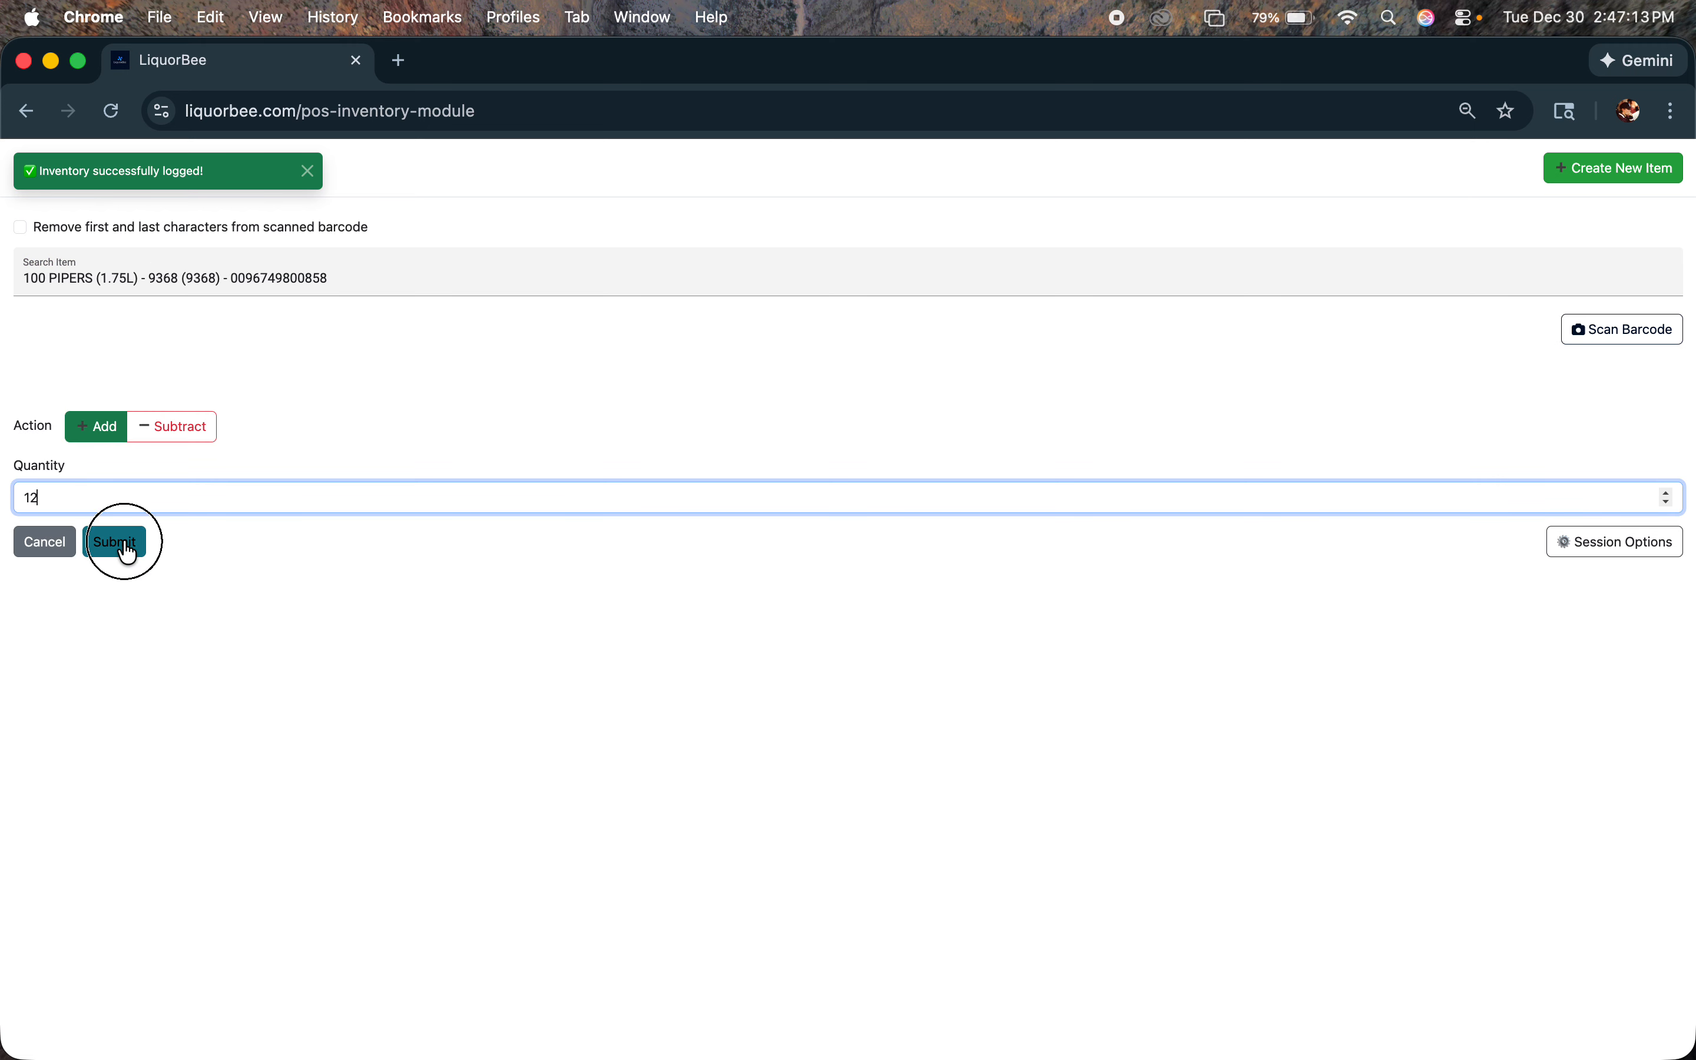
{"action": "left_click", "coordinate": [125, 273]}
{"action": "type", "text": "12"}
{"action": "left_click", "coordinate": [235, 566]}
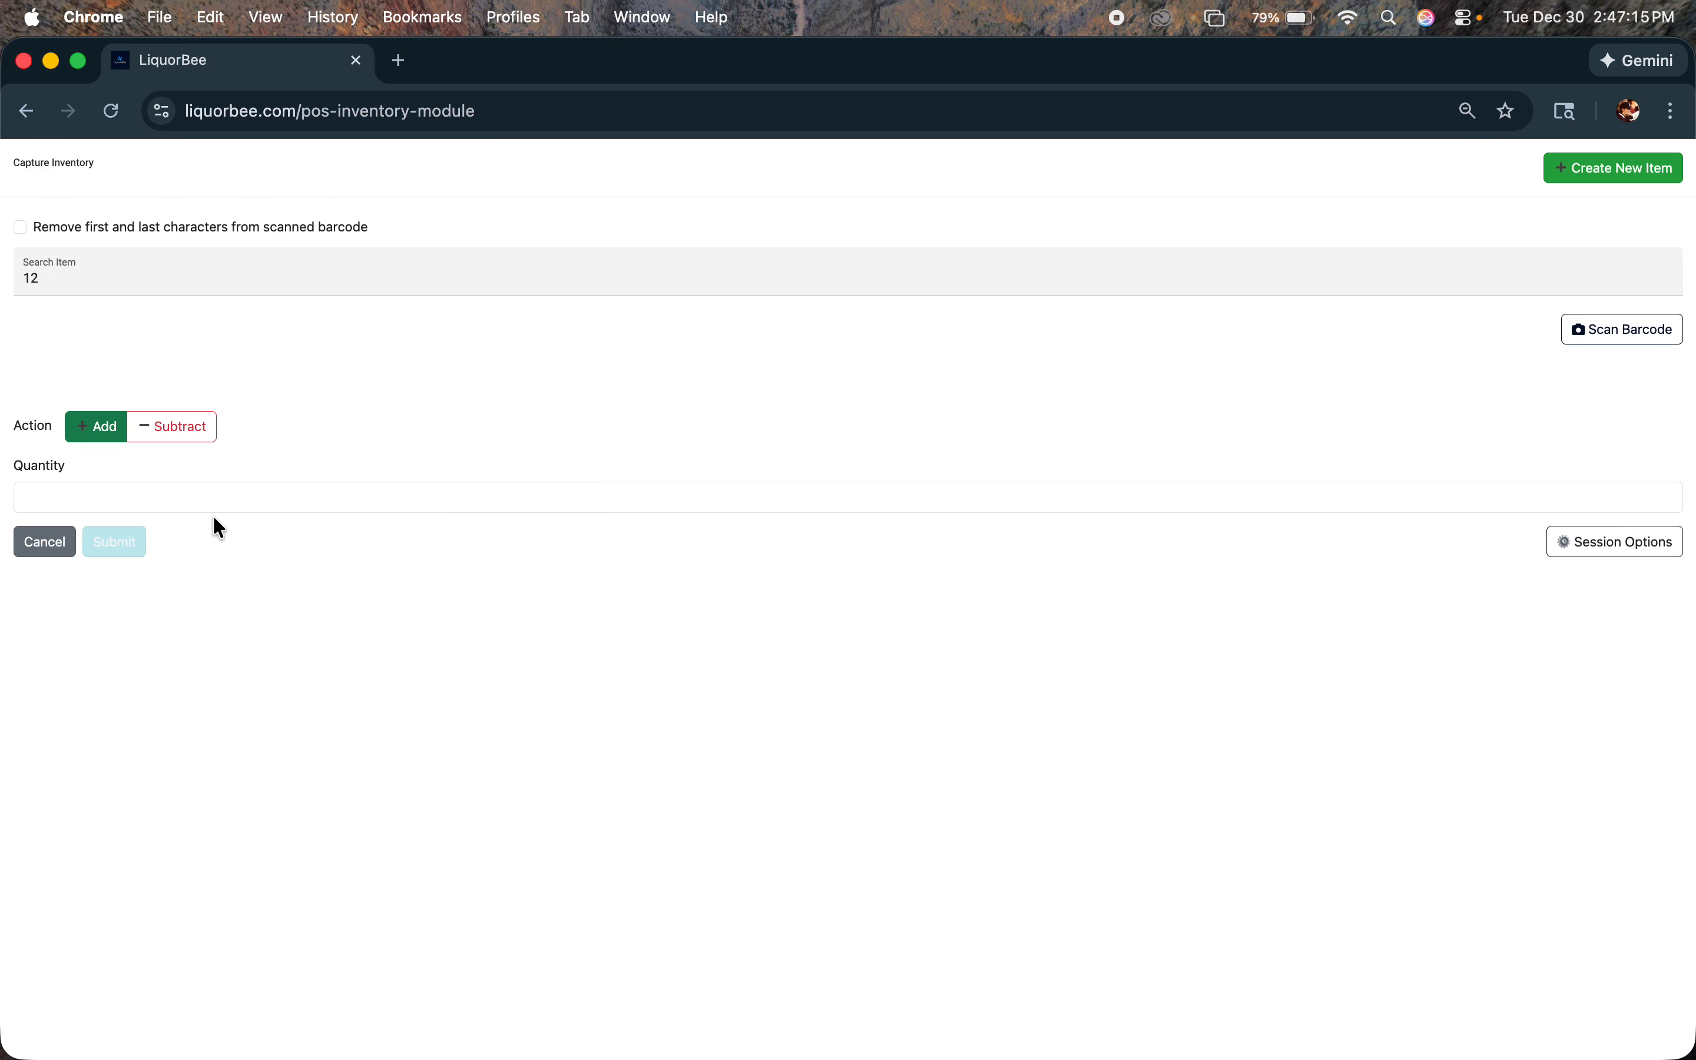
{"action": "left_click", "coordinate": [162, 492]}
{"action": "left_click", "coordinate": [64, 273]}
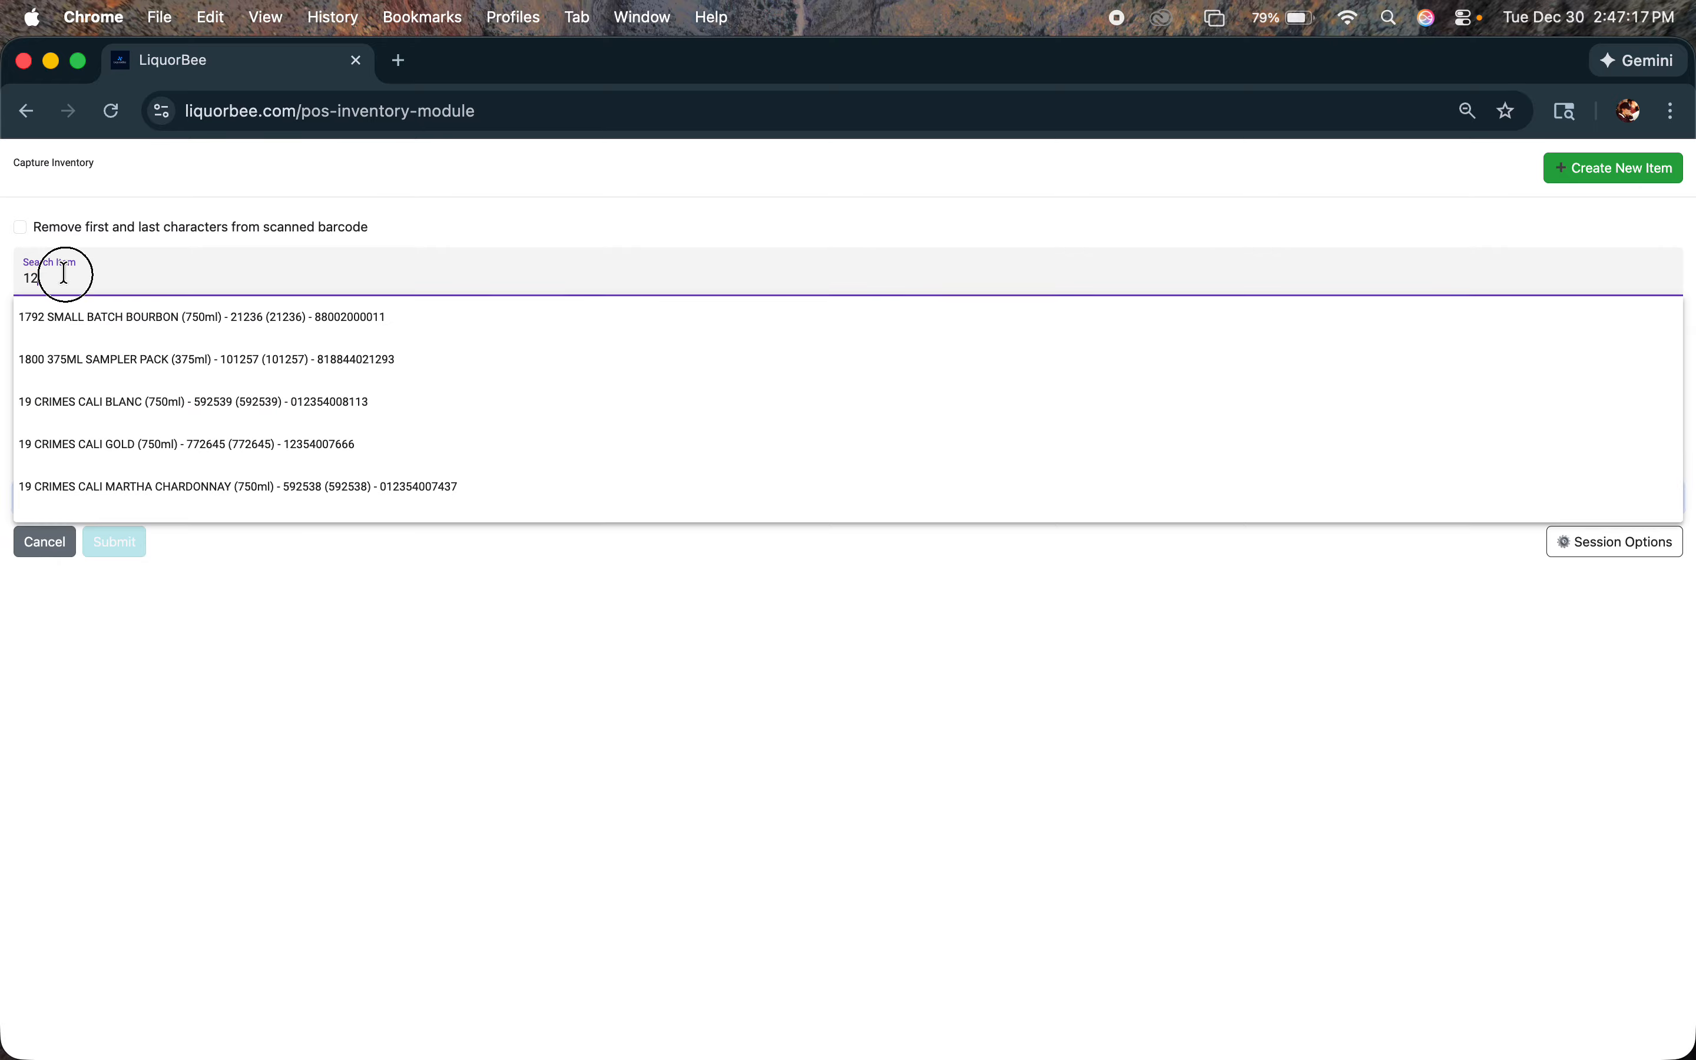
{"action": "key", "text": "BackSpace"}
{"action": "key", "text": "BackSpace"}
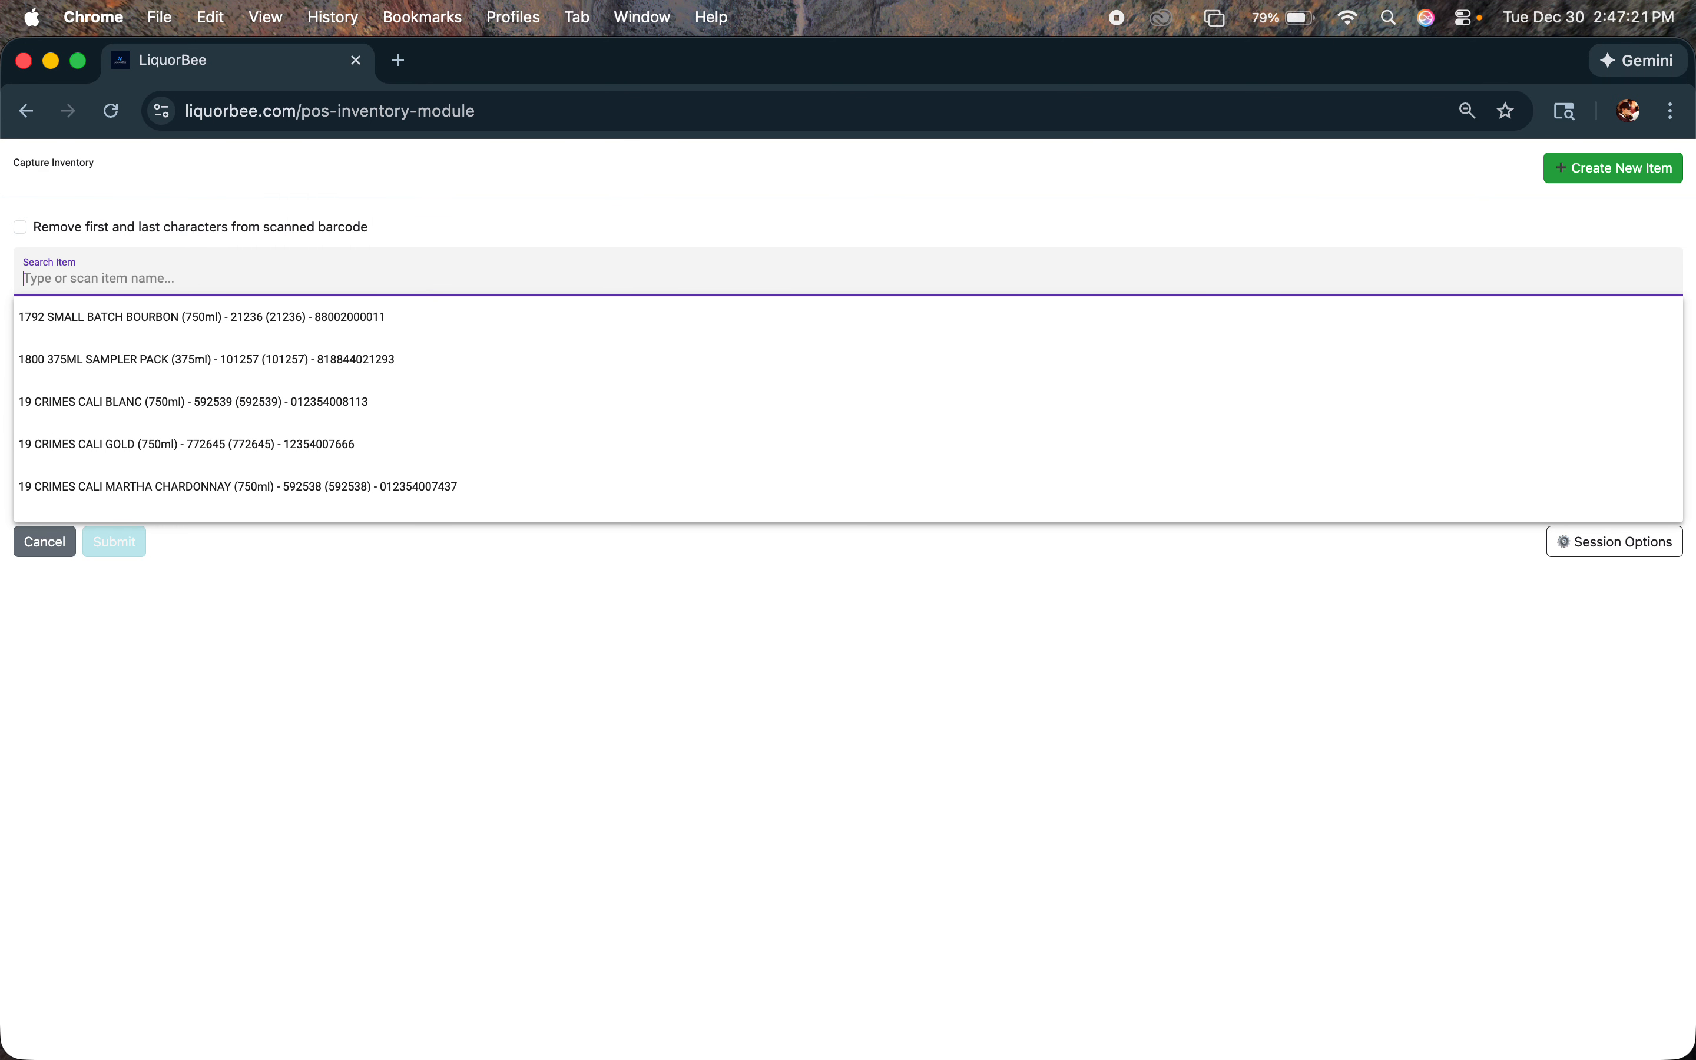
{"action": "left_click", "coordinate": [242, 392]}
Step: Log a second addition of 12 units for 100 PIPERS (1.75L)
{"action": "left_click", "coordinate": [77, 257]}
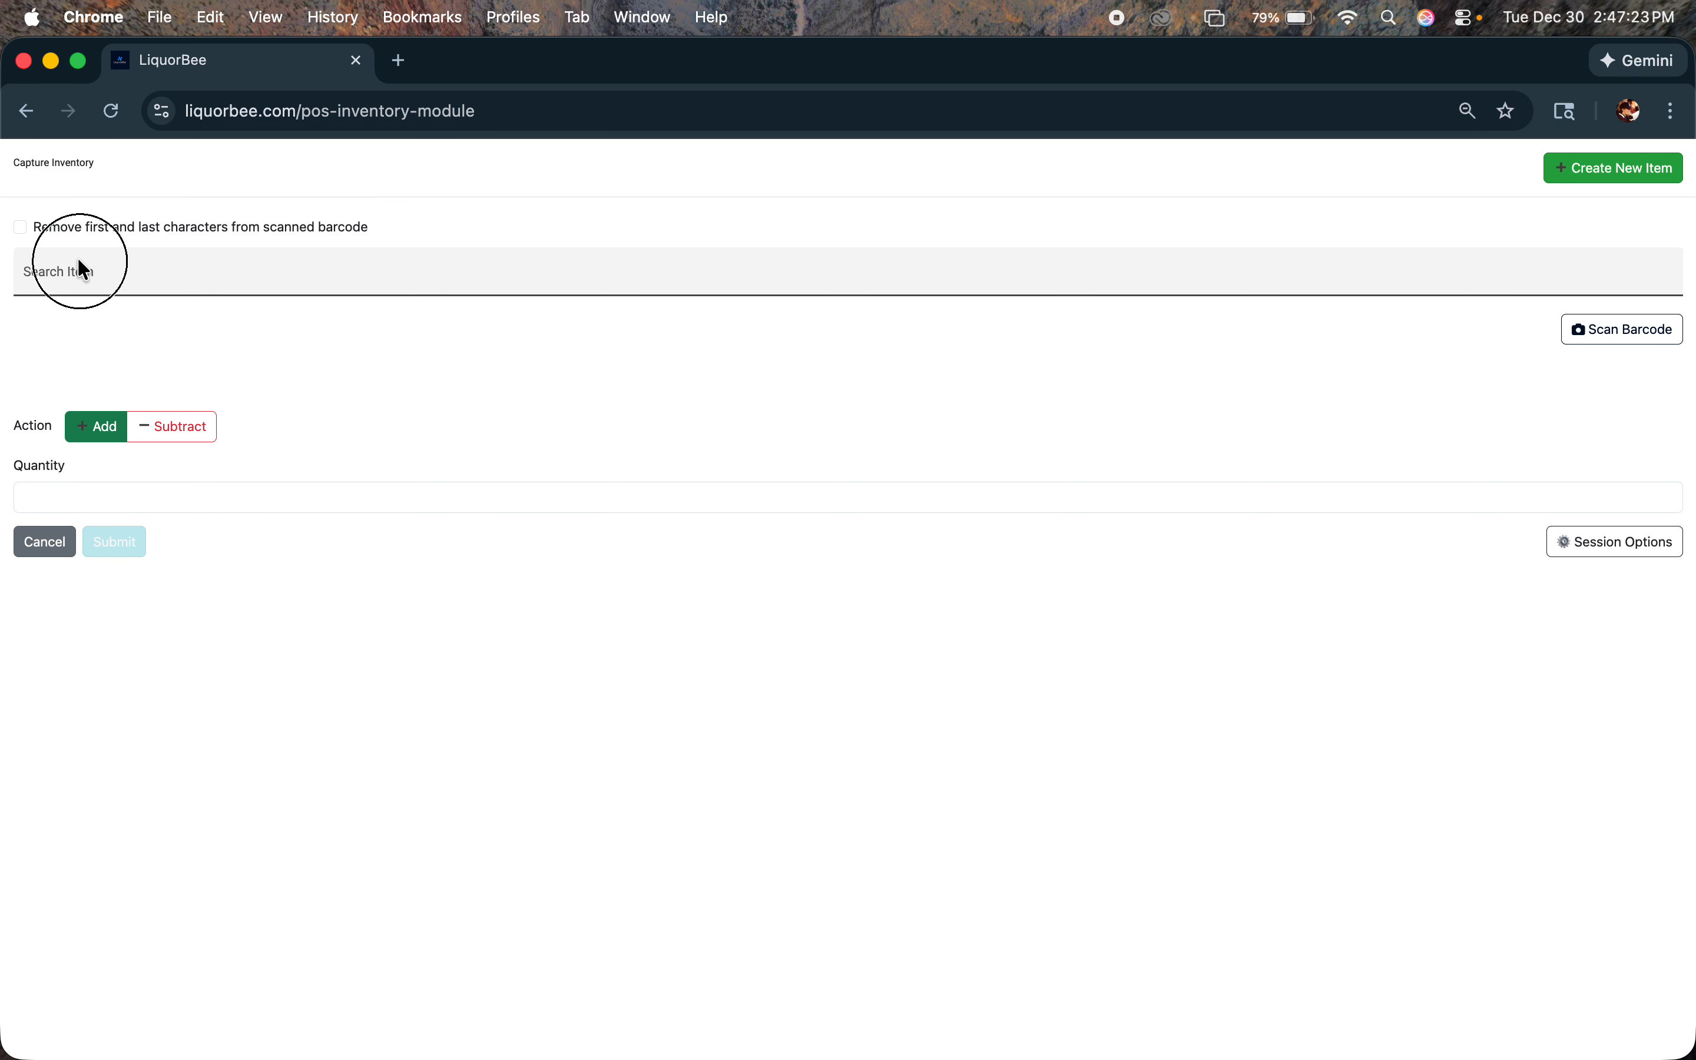
{"action": "left_click", "coordinate": [102, 336]}
{"action": "left_click", "coordinate": [113, 492]}
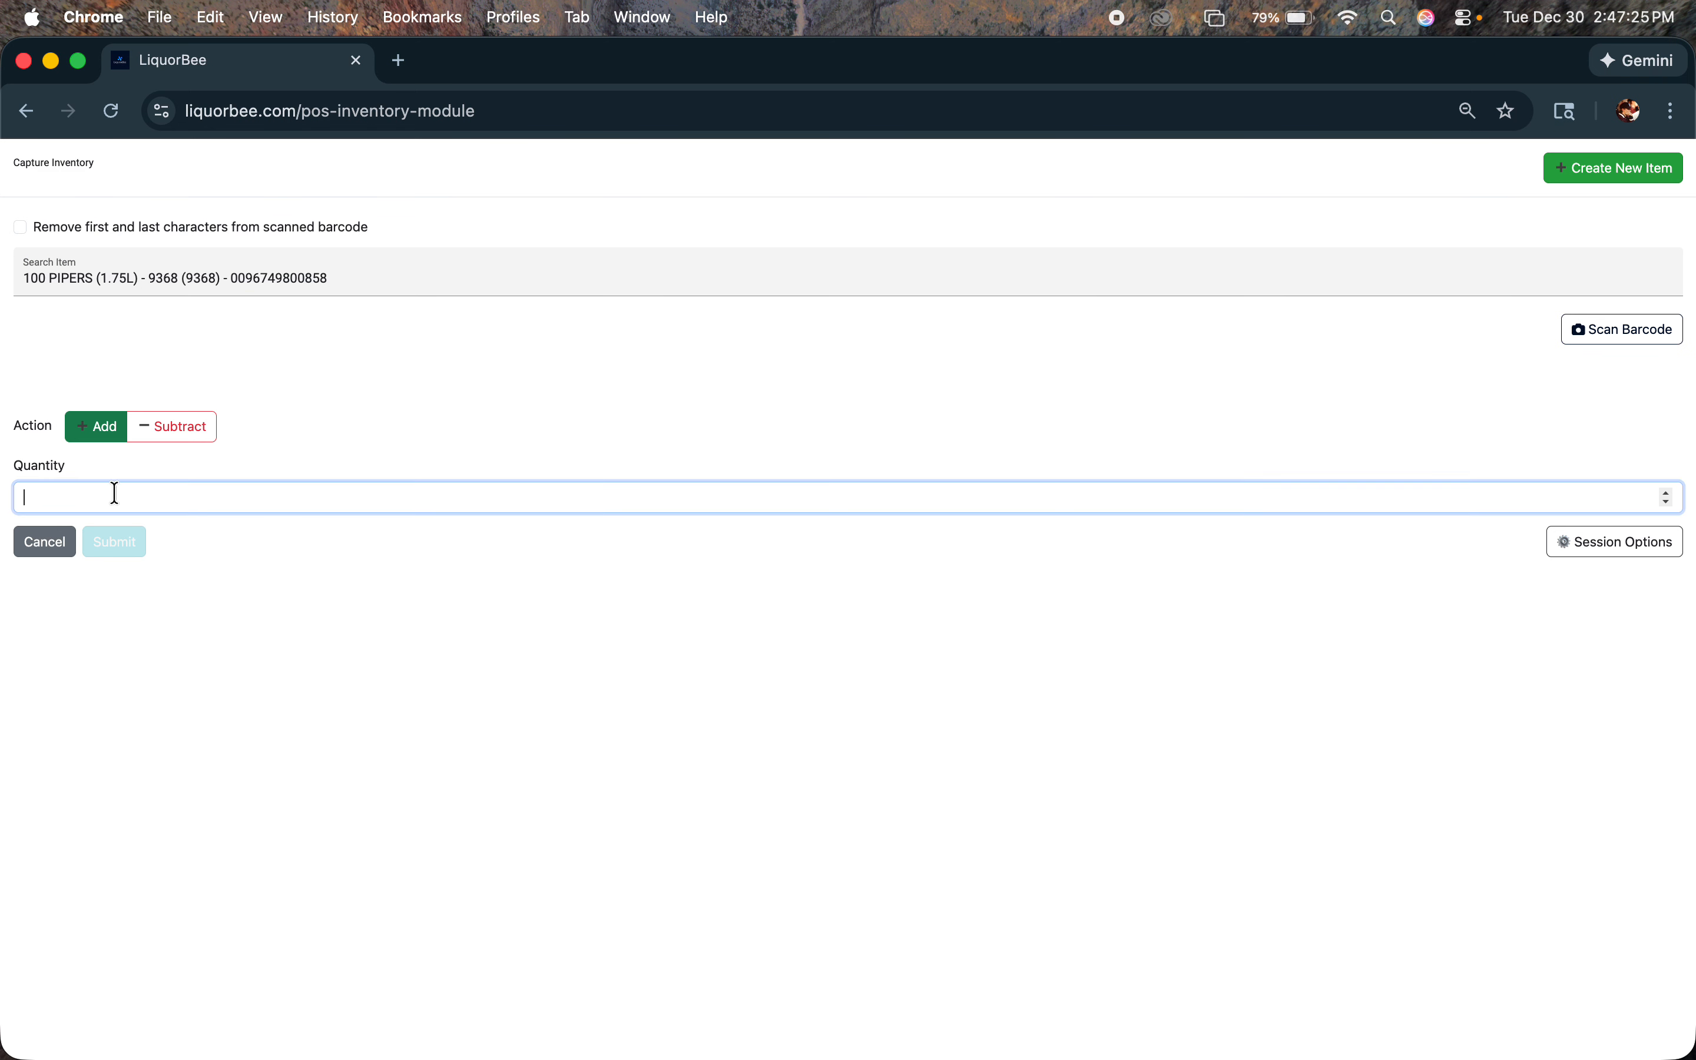
{"action": "type", "text": "12"}
{"action": "left_click", "coordinate": [133, 549]}
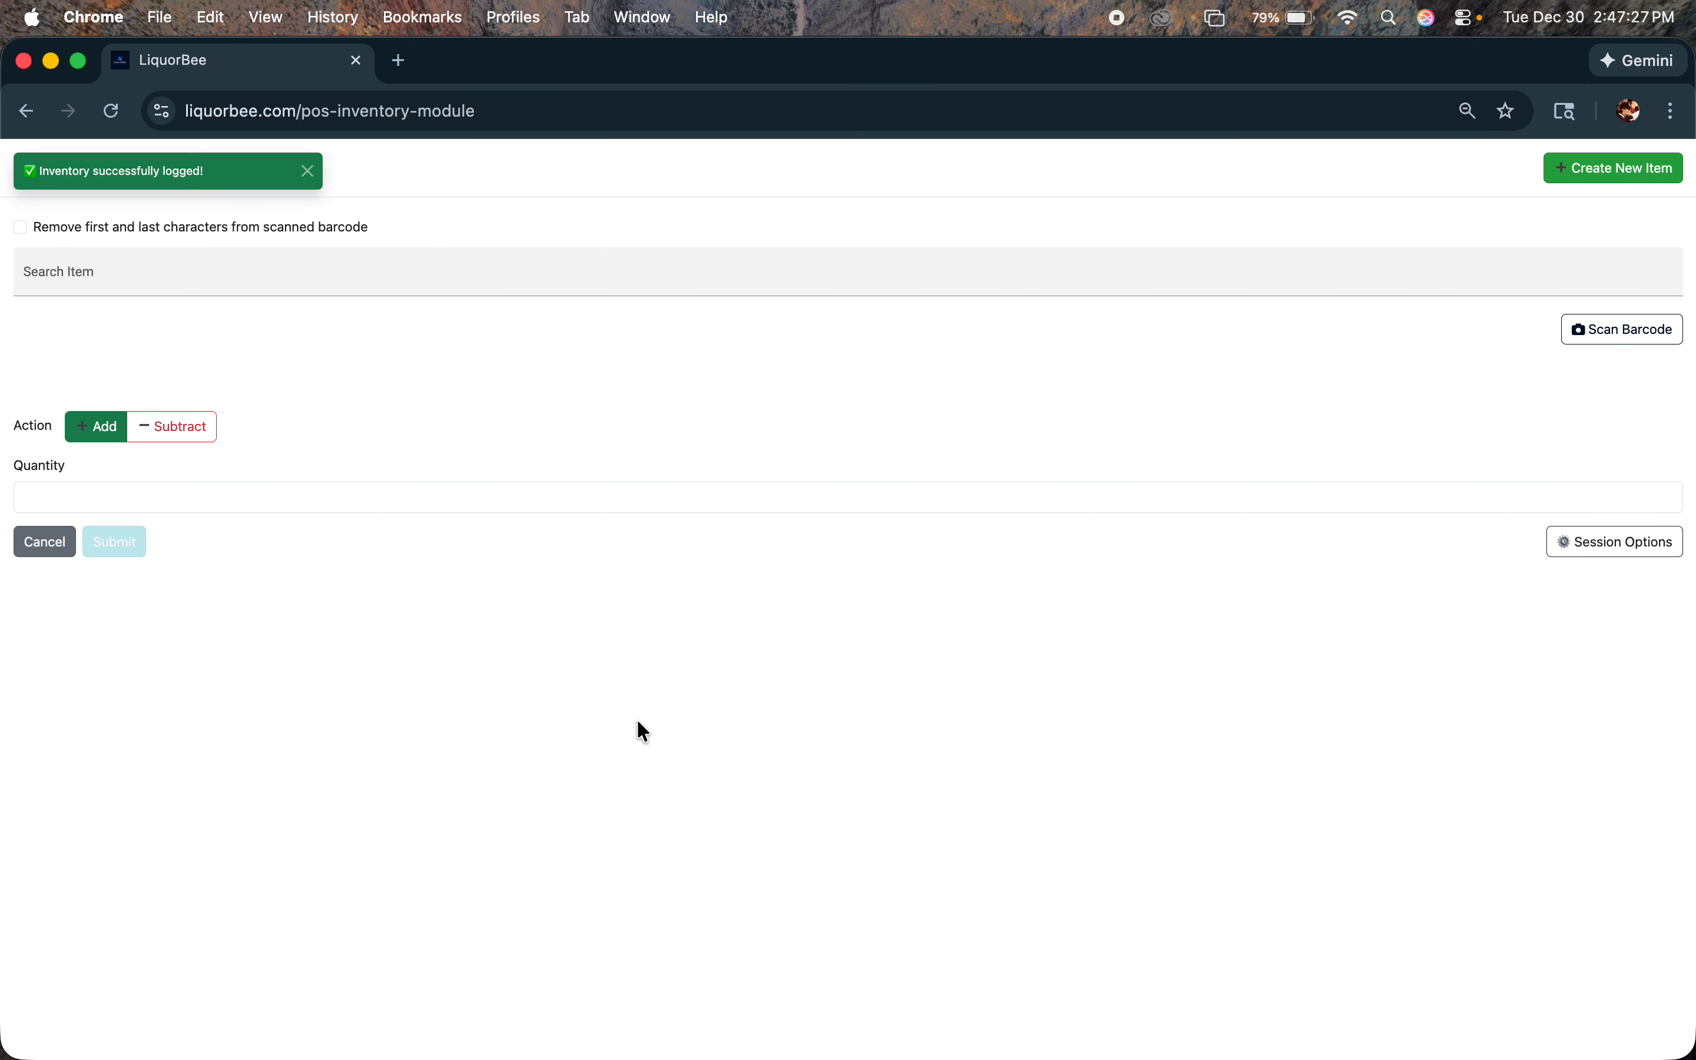
Step: Finalize the active inventory session from its session options to send it for review
{"action": "left_click", "coordinate": [1609, 557]}
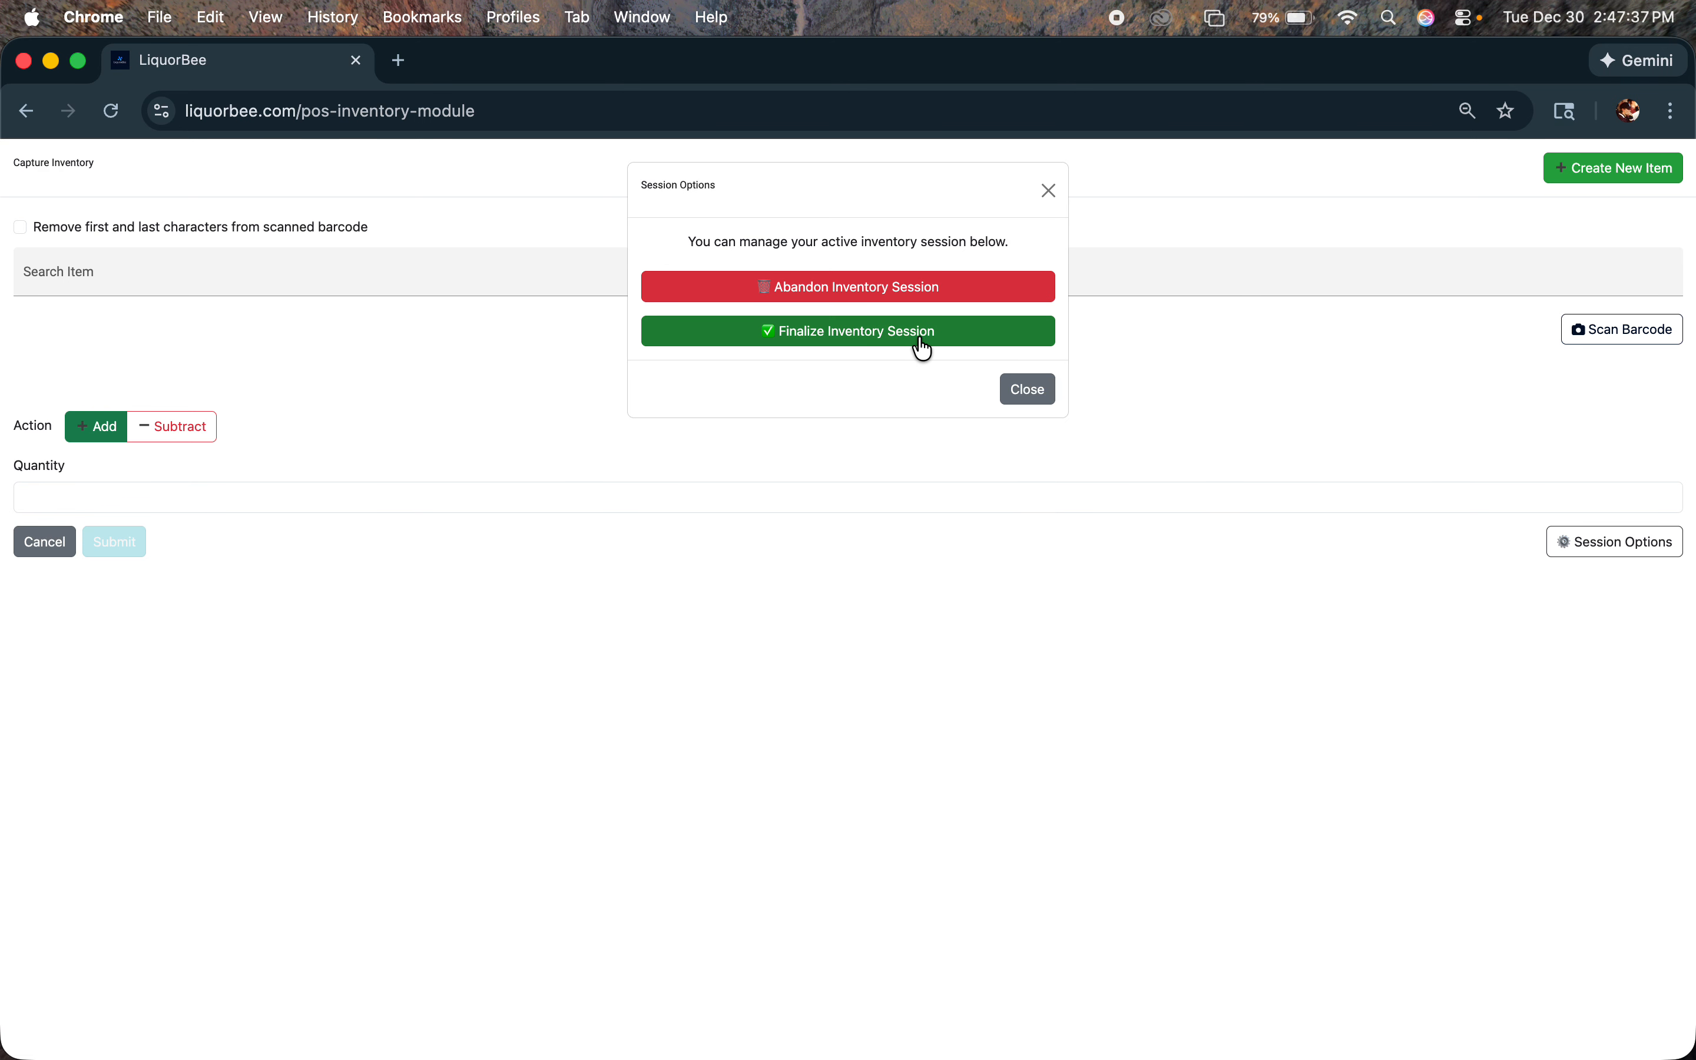
{"action": "left_click", "coordinate": [834, 342]}
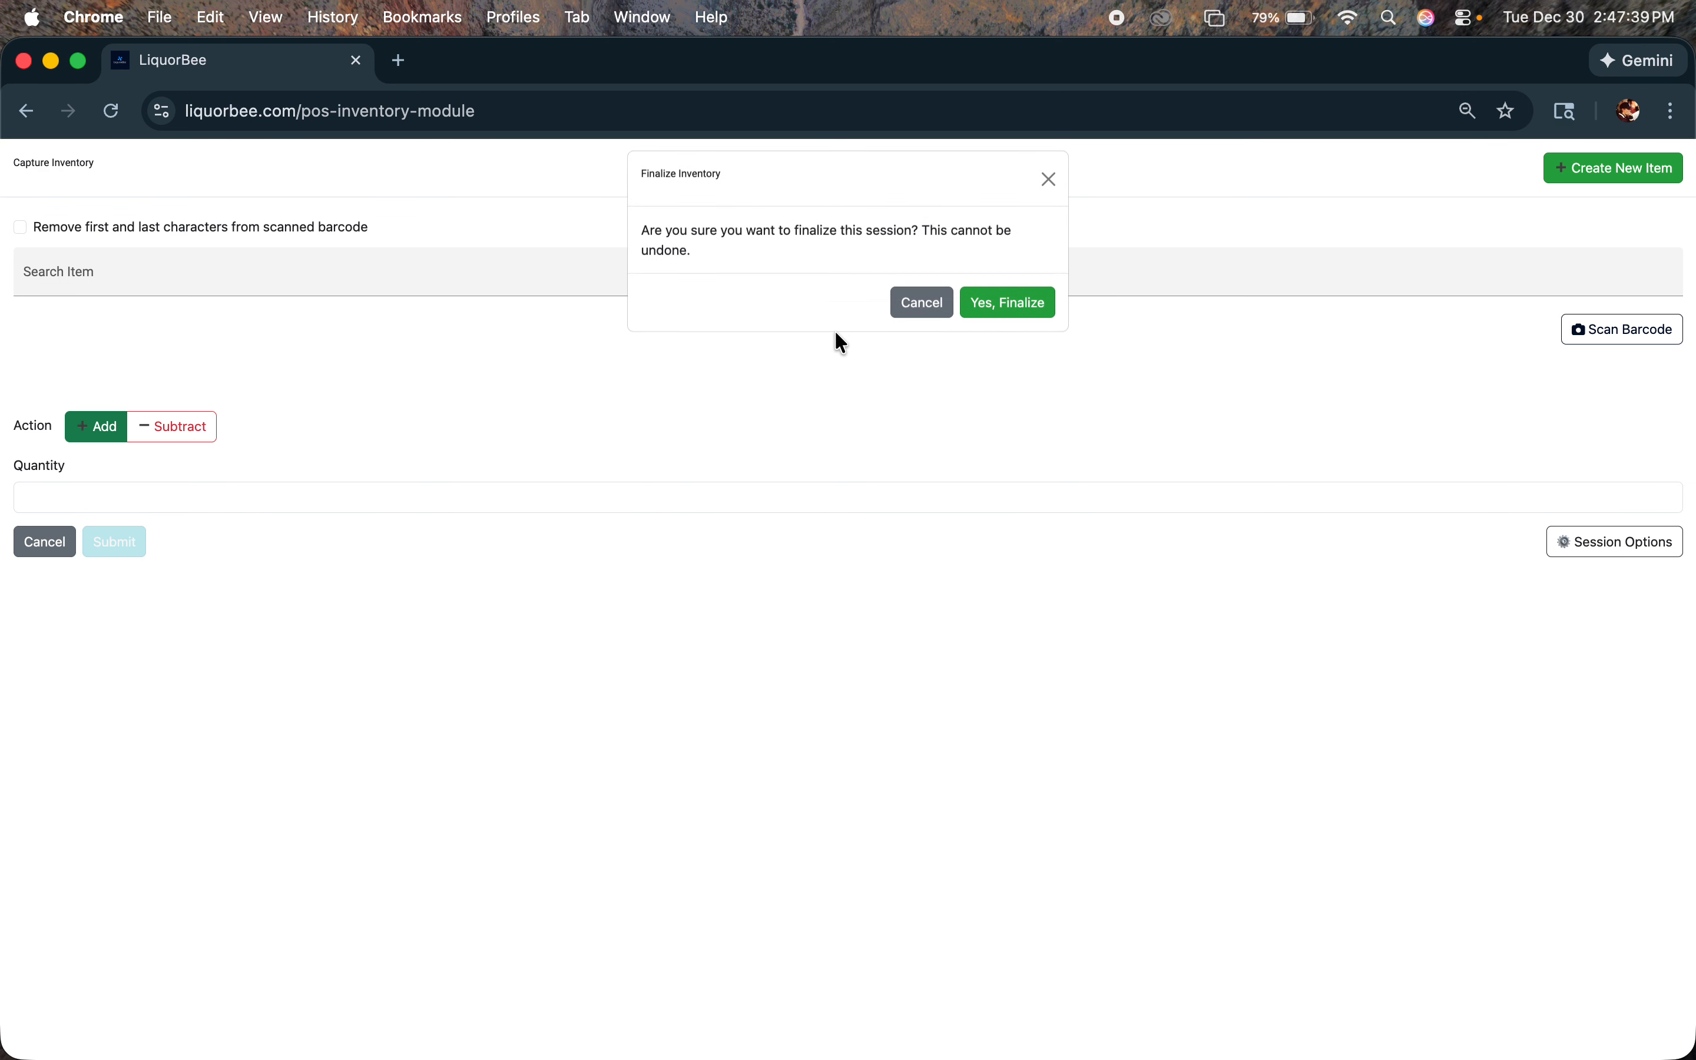
{"action": "left_click", "coordinate": [995, 321]}
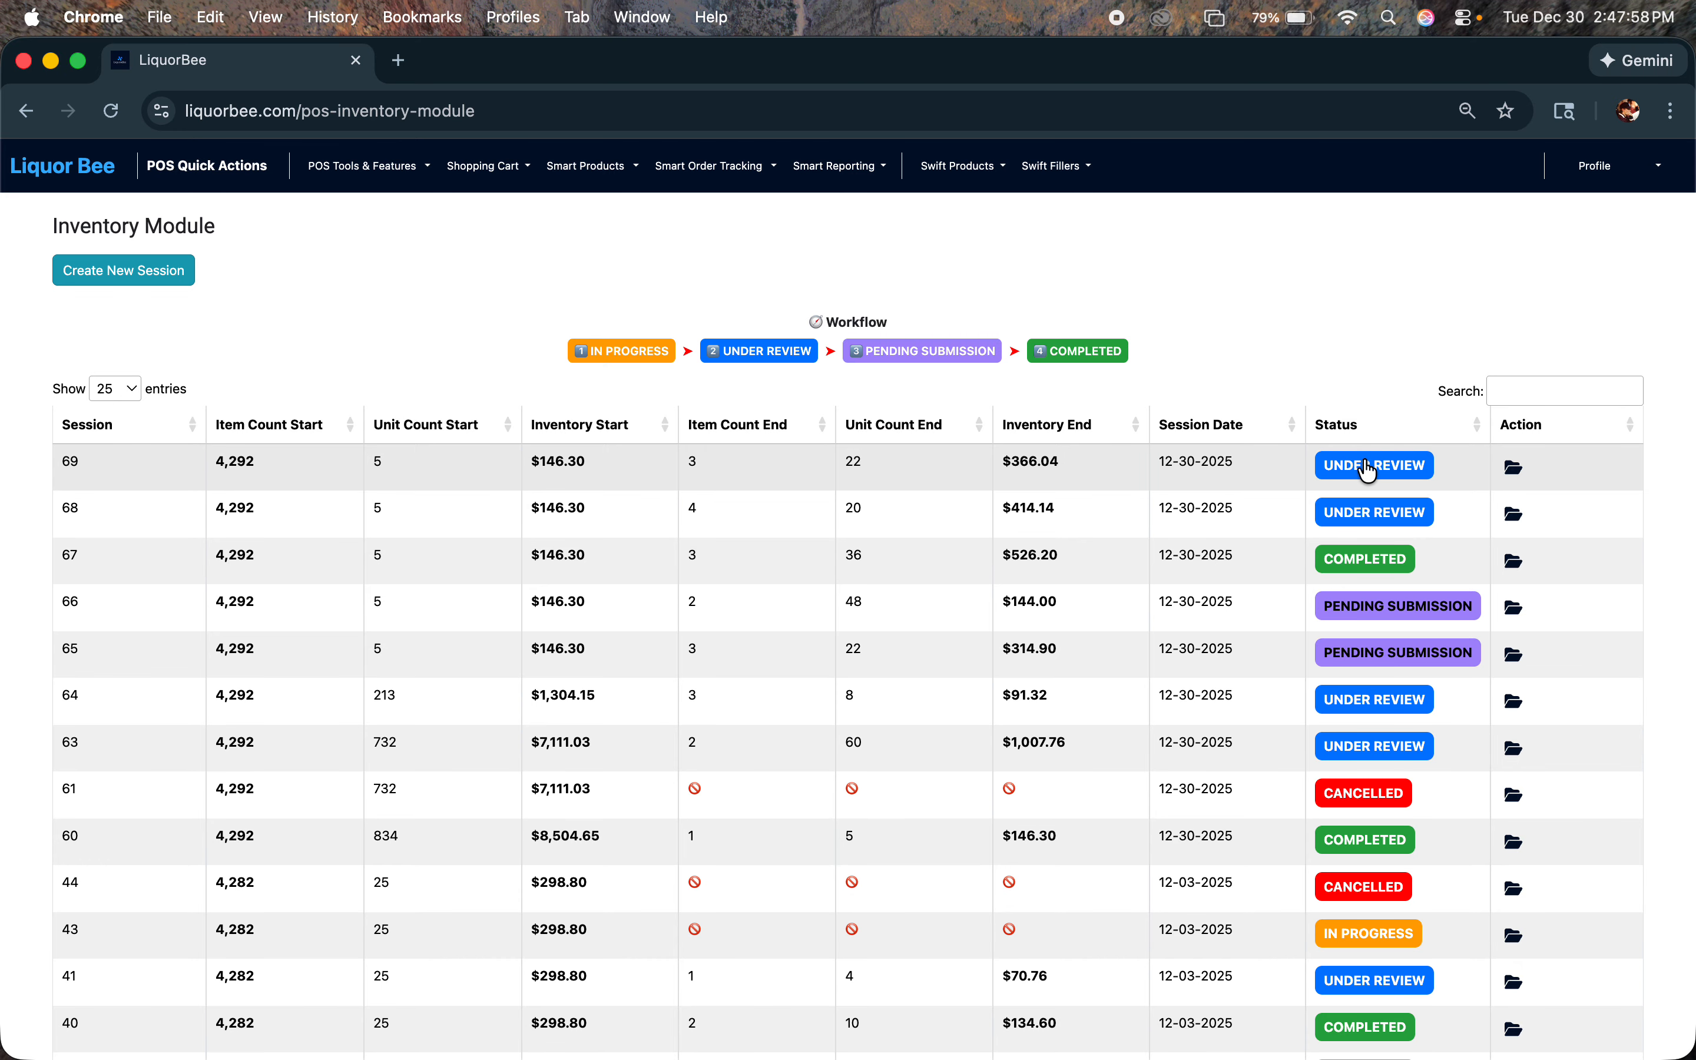
Step: Open the review of session 69 and examine its quantity differences for all items and for counted items only
{"action": "left_click", "coordinate": [1364, 466]}
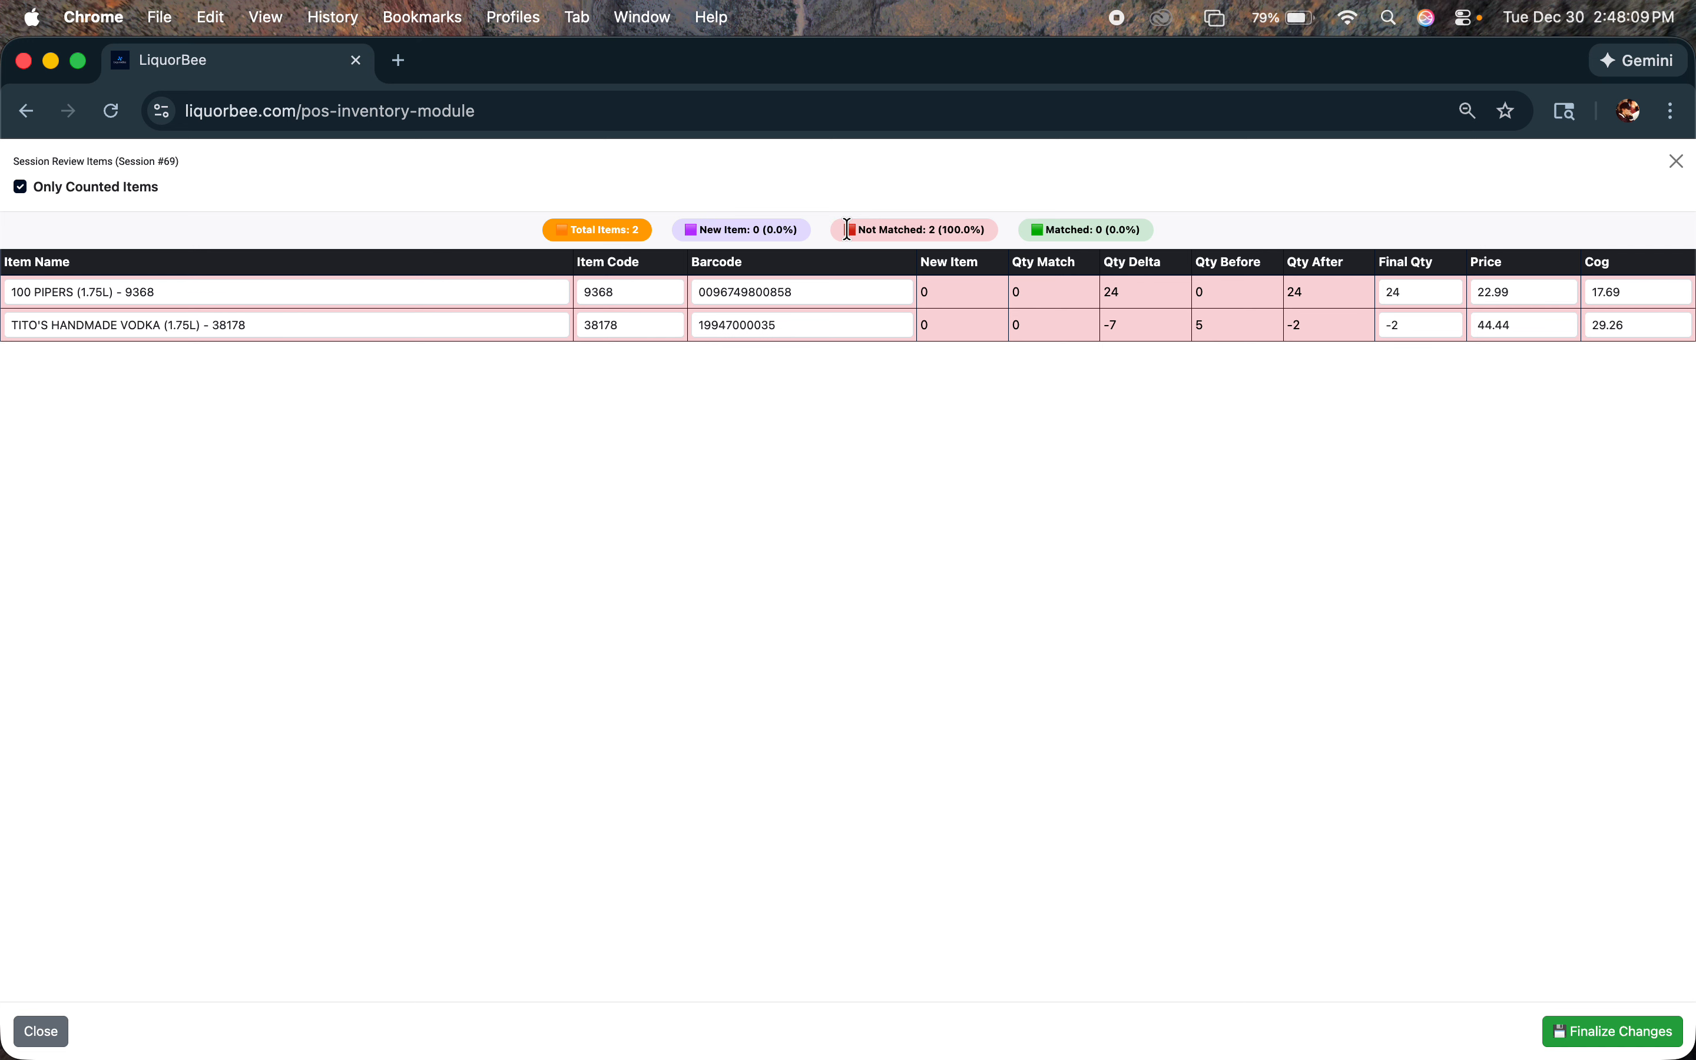
{"action": "left_click_drag", "start_coordinate": [849, 230], "coordinate": [944, 229]}
{"action": "left_click", "coordinate": [1320, 419]}
{"action": "left_click", "coordinate": [22, 190]}
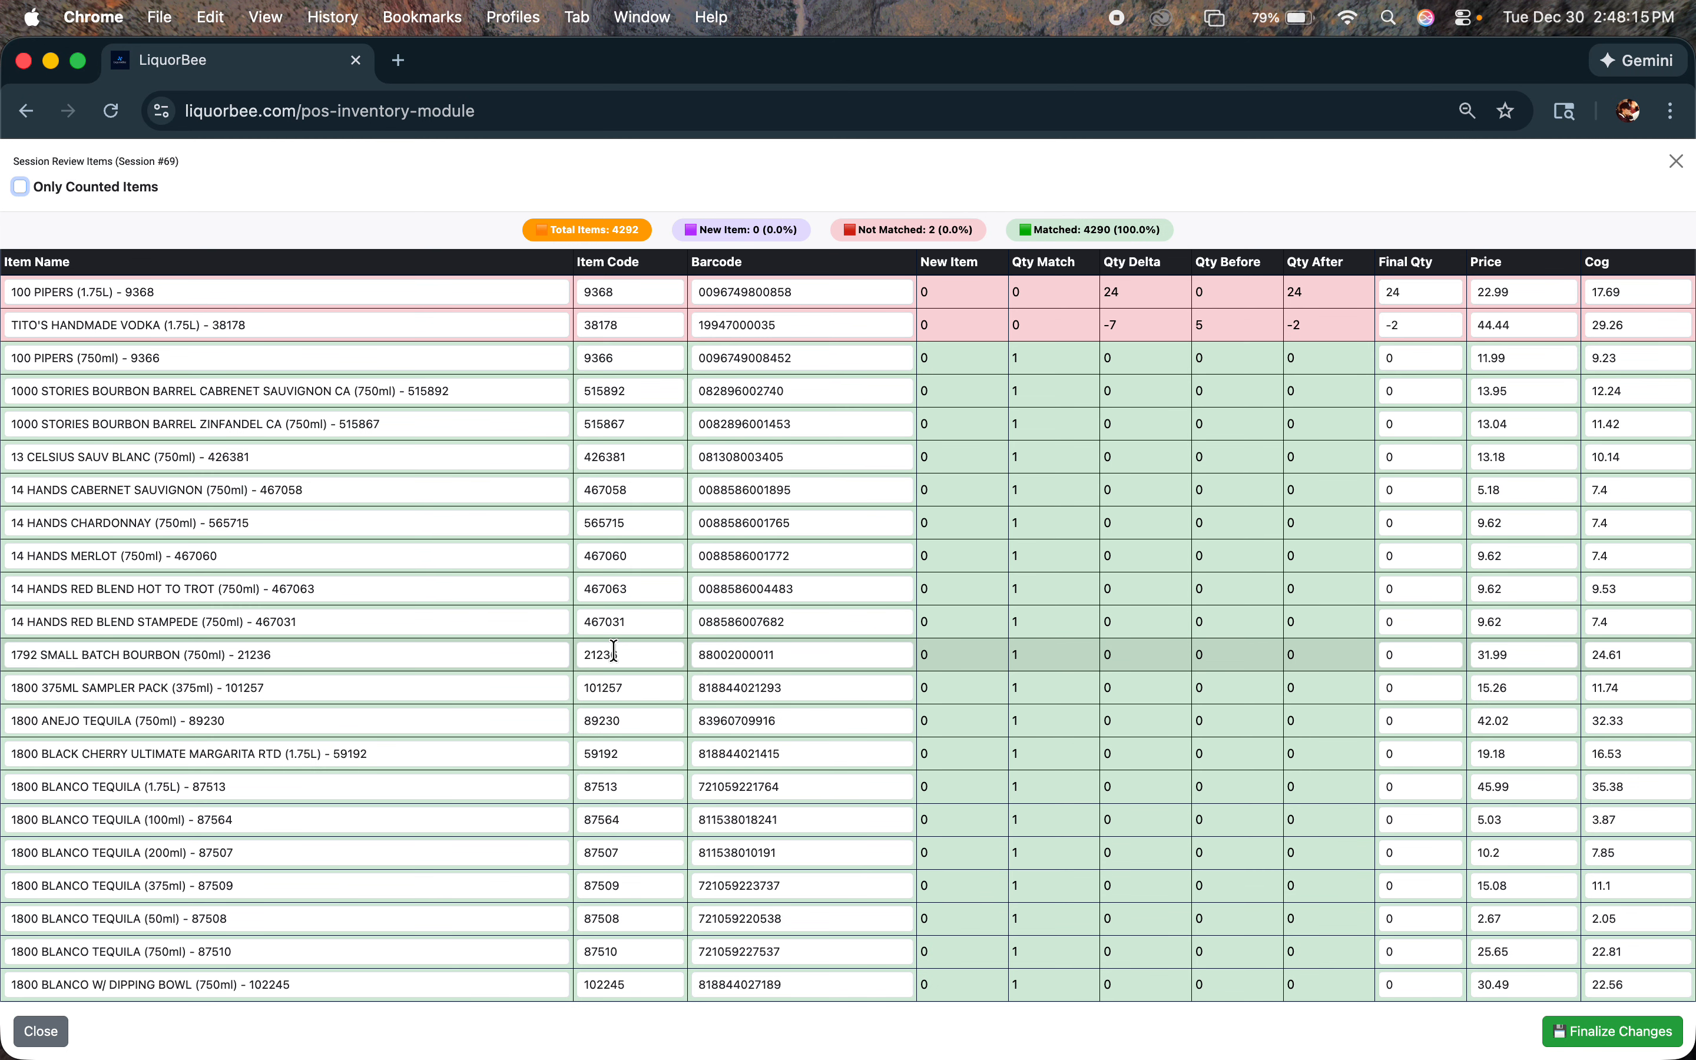
{"action": "scroll", "coordinate": [614, 650], "scroll_direction": "down", "scroll_amount": 4}
{"action": "scroll", "coordinate": [614, 650], "scroll_direction": "up", "scroll_amount": 5}
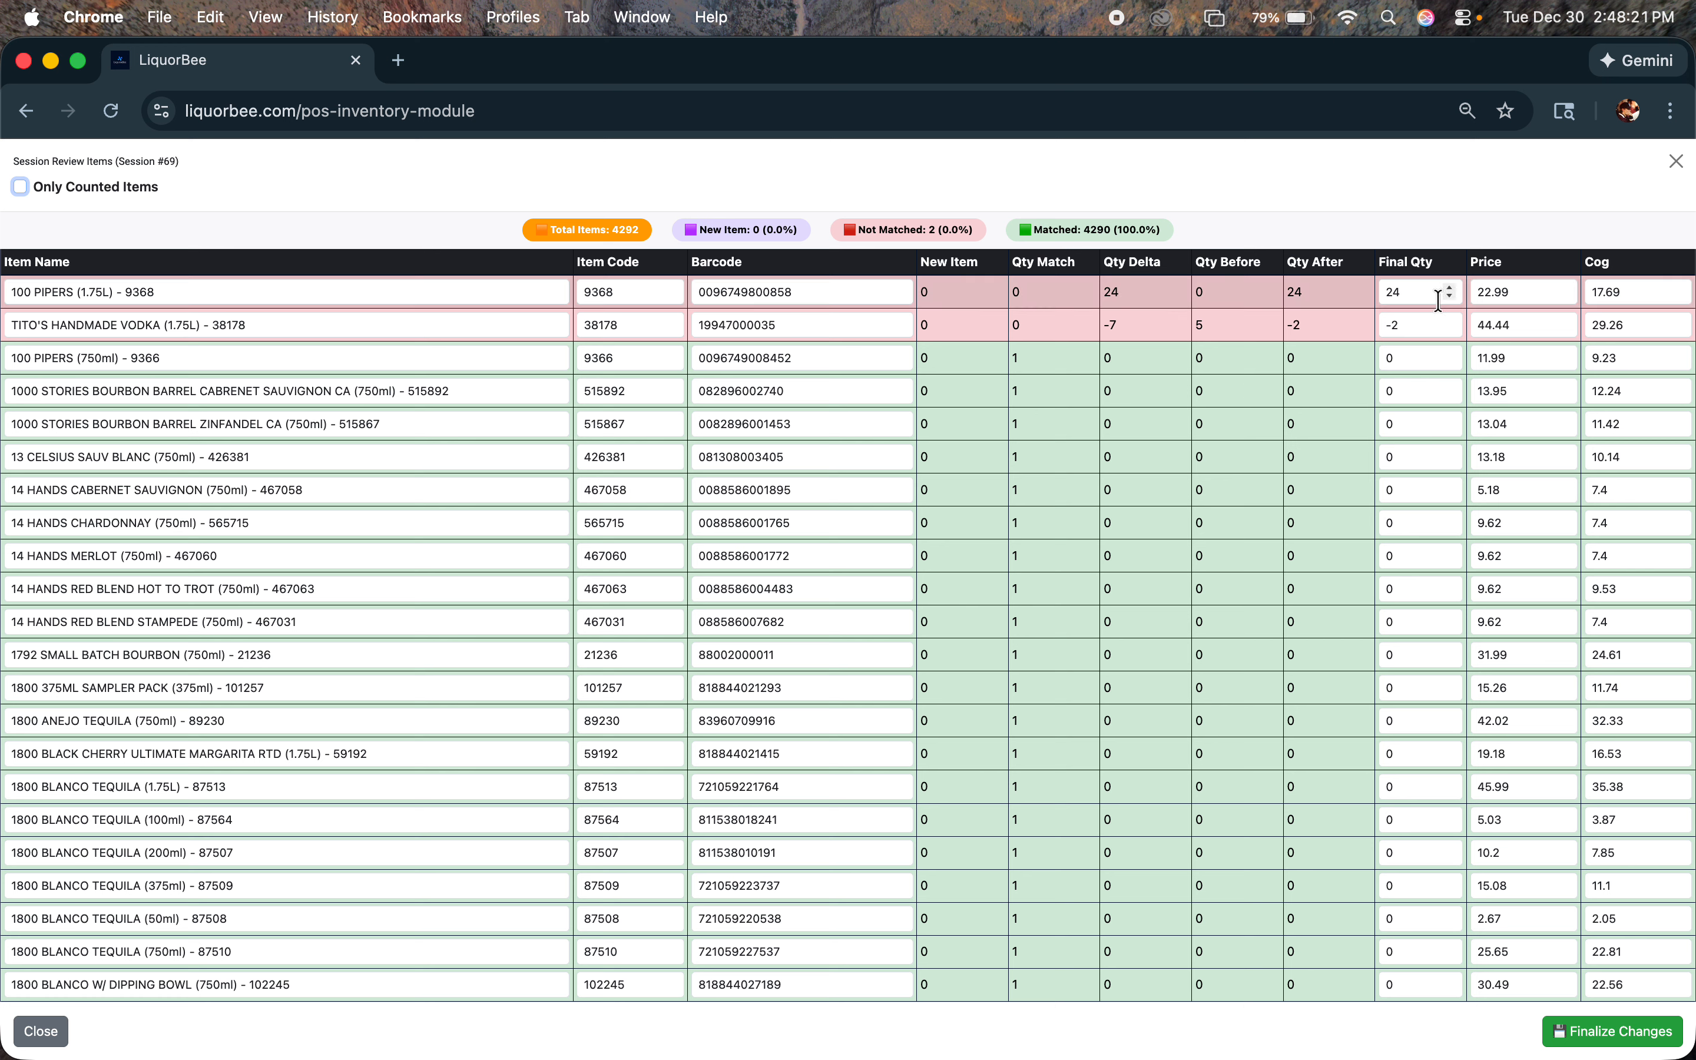
{"action": "left_click", "coordinate": [1566, 296]}
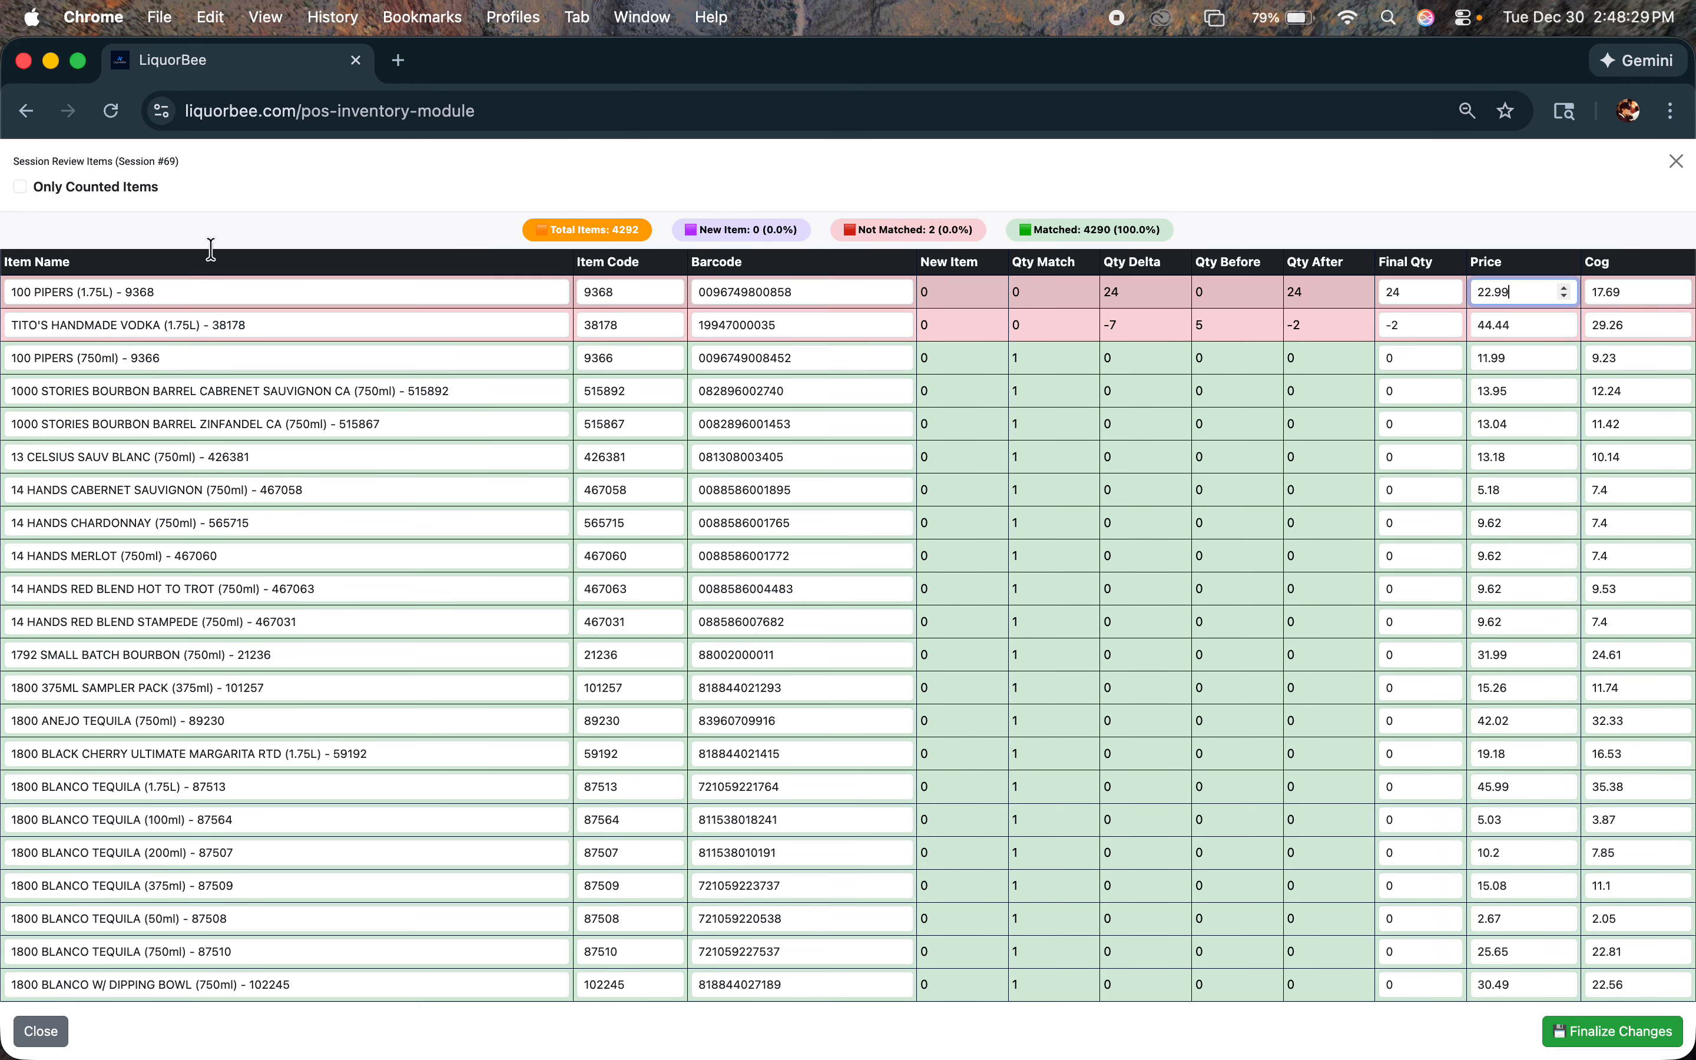
{"action": "left_click", "coordinate": [21, 187]}
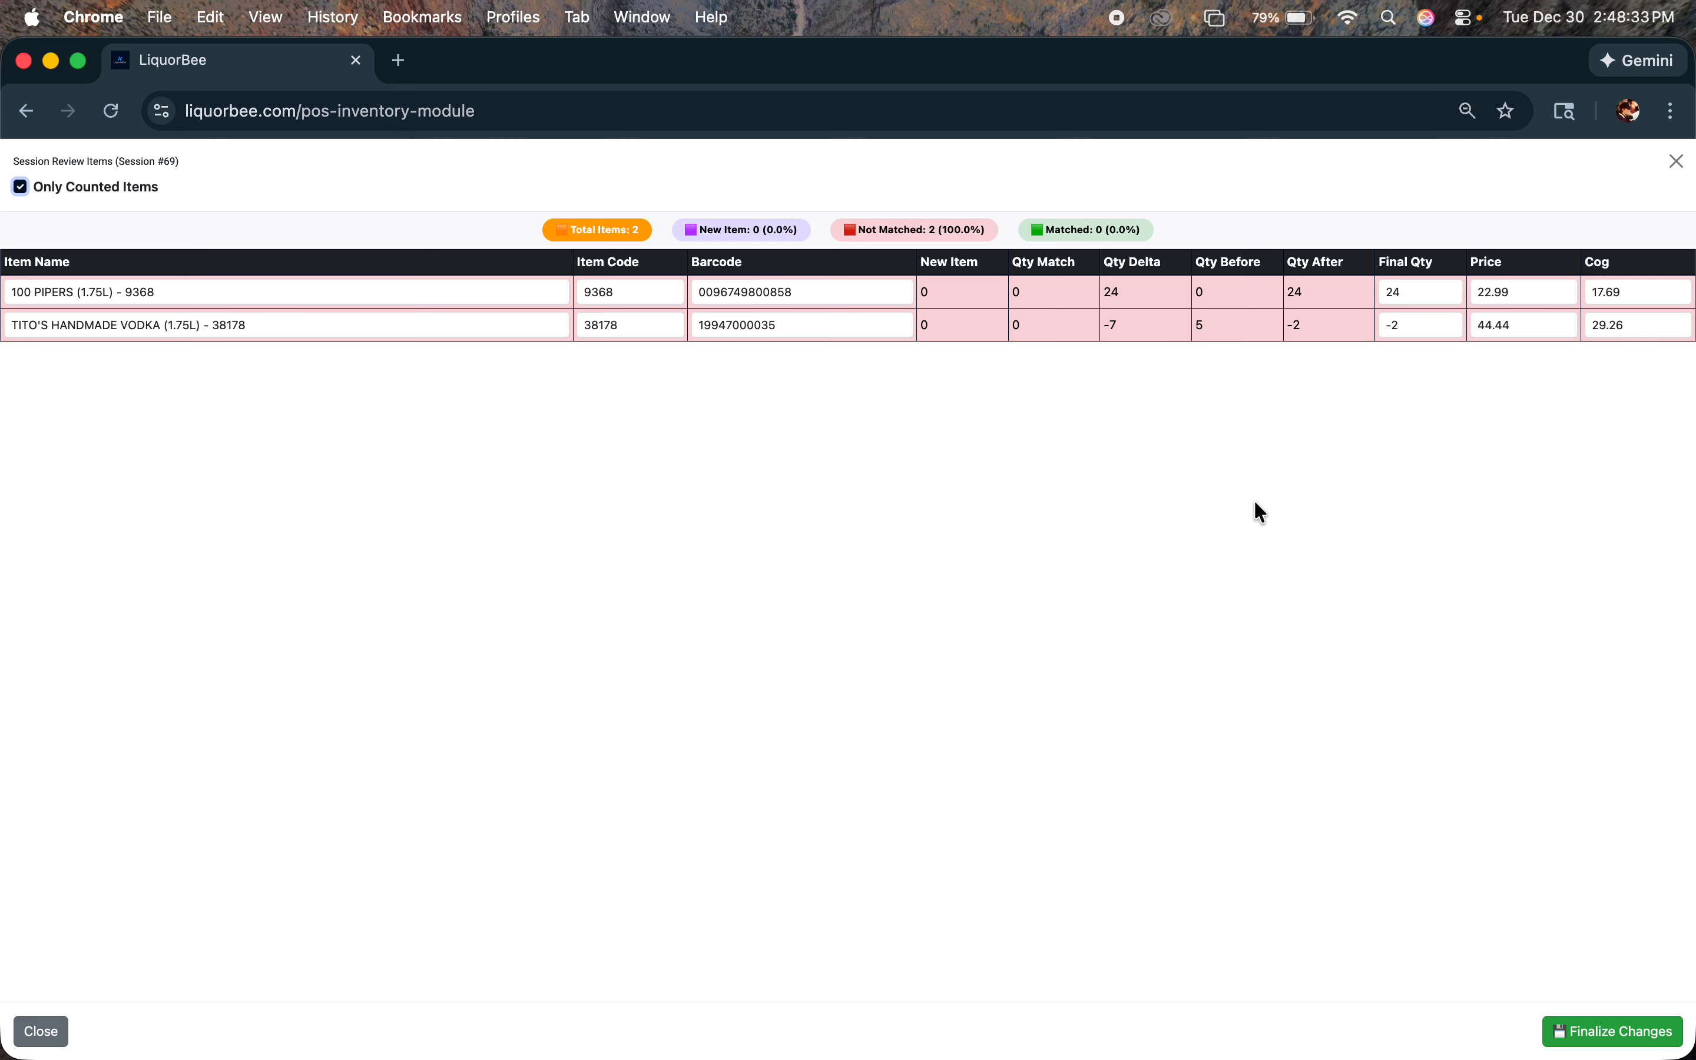
Step: Finalize the review changes, updating only counted items and adding to the existing quantity
{"action": "left_click", "coordinate": [1585, 1037]}
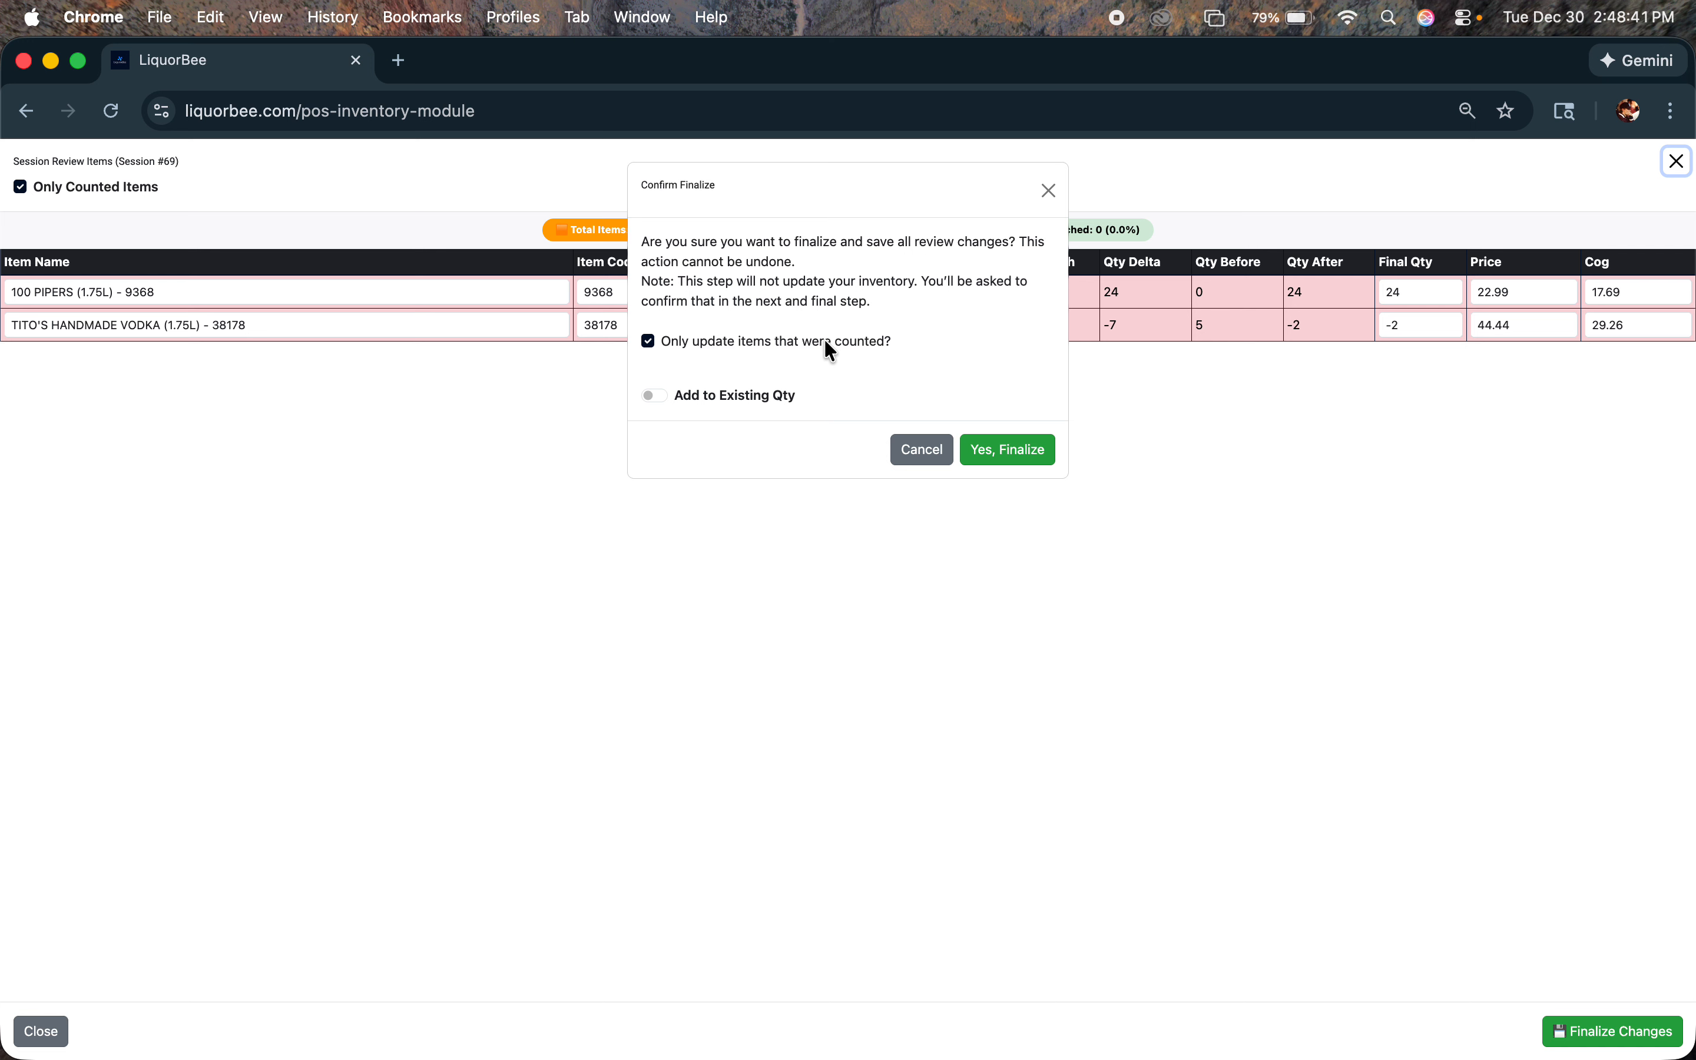
{"action": "left_click", "coordinate": [655, 396]}
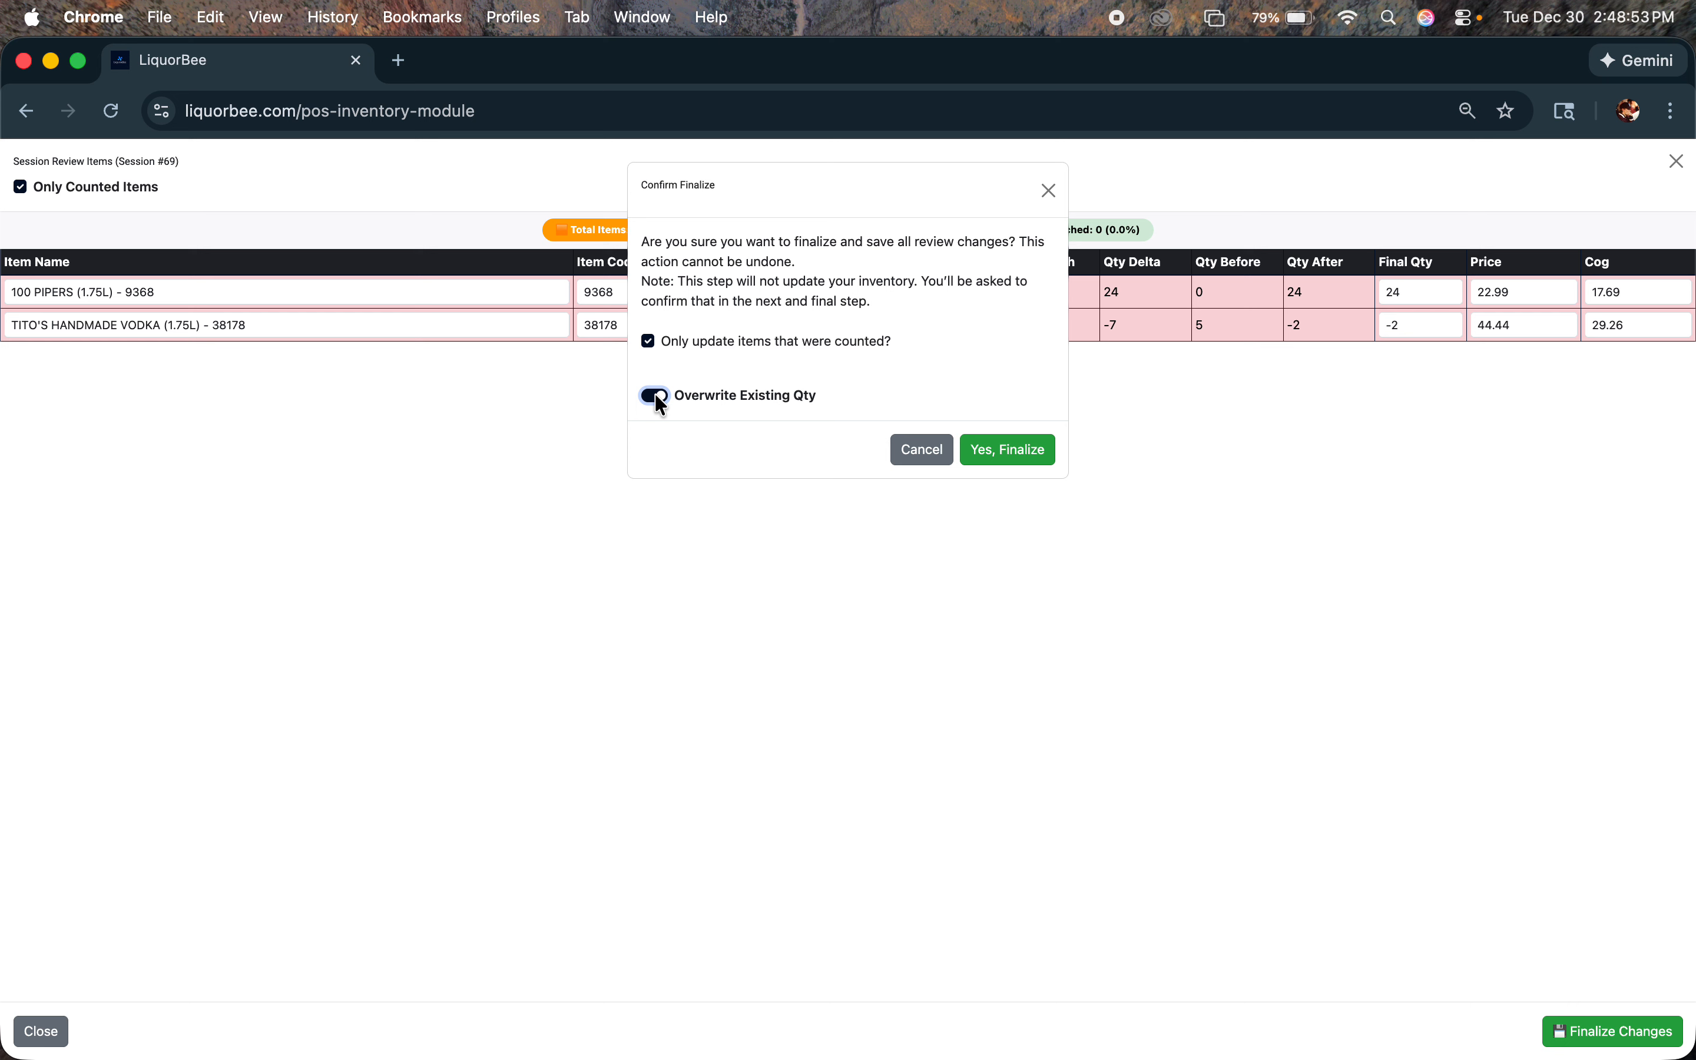
{"action": "left_click", "coordinate": [655, 395]}
{"action": "left_click", "coordinate": [648, 343]}
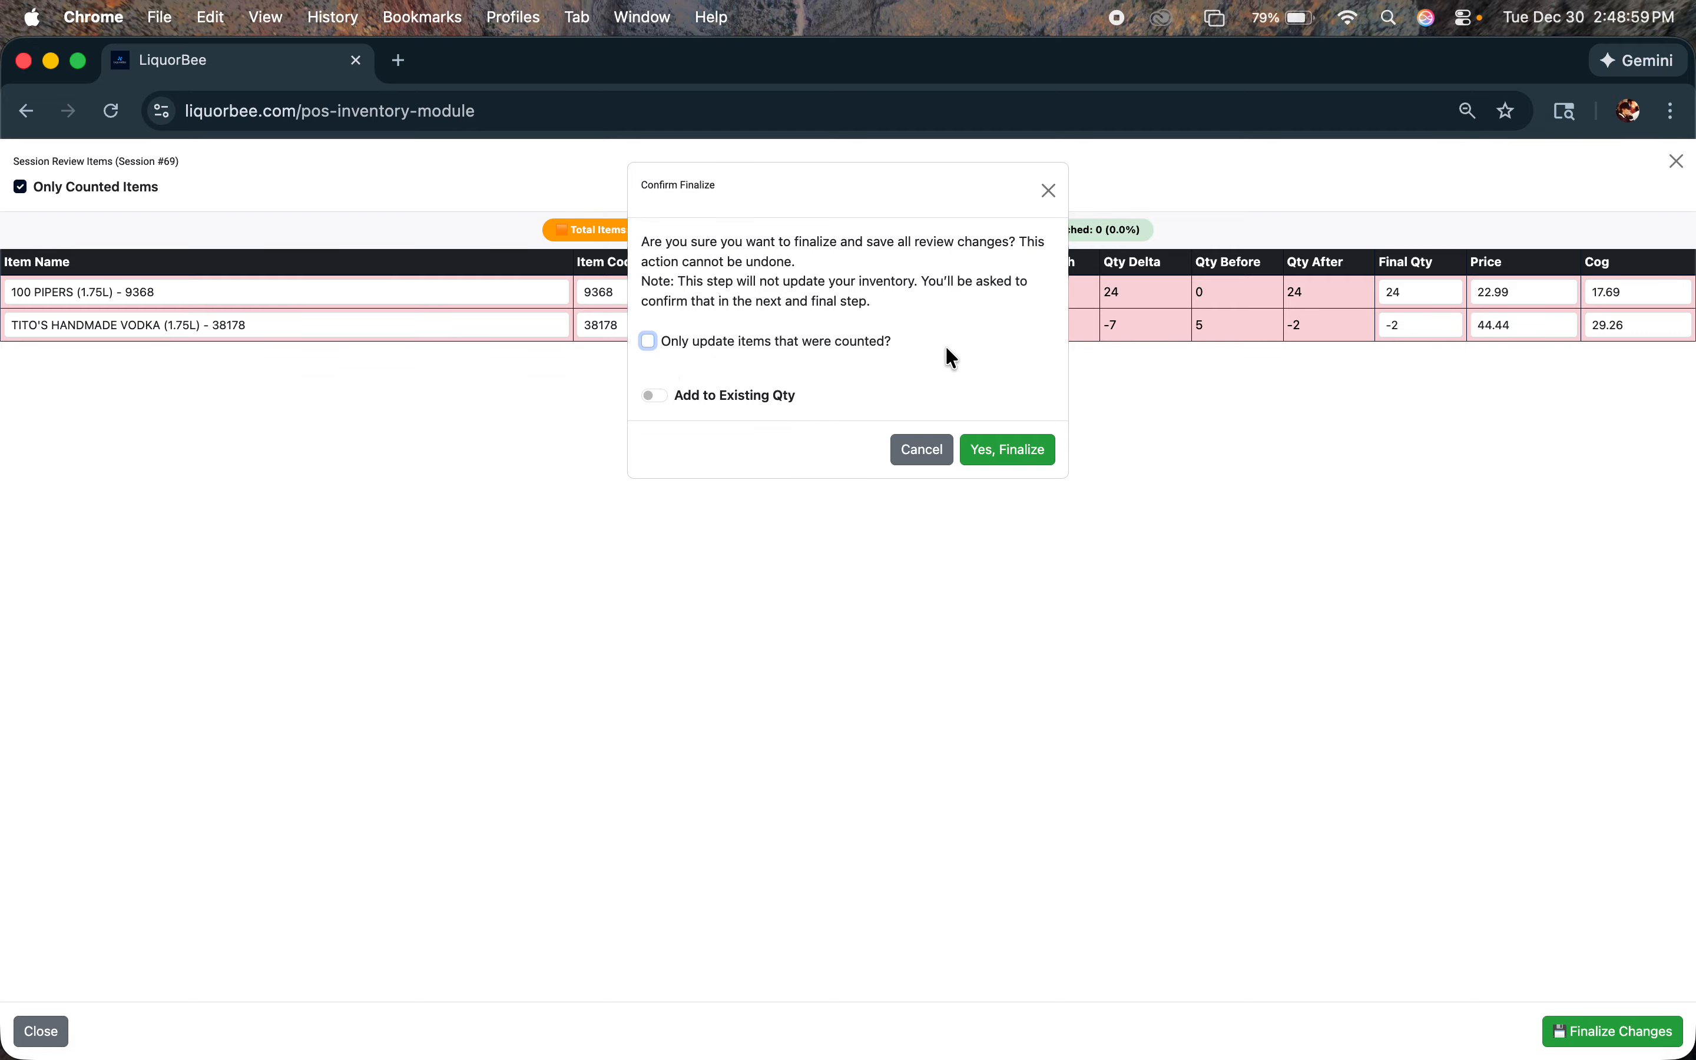
{"action": "left_click", "coordinate": [648, 341]}
{"action": "left_click", "coordinate": [1017, 449]}
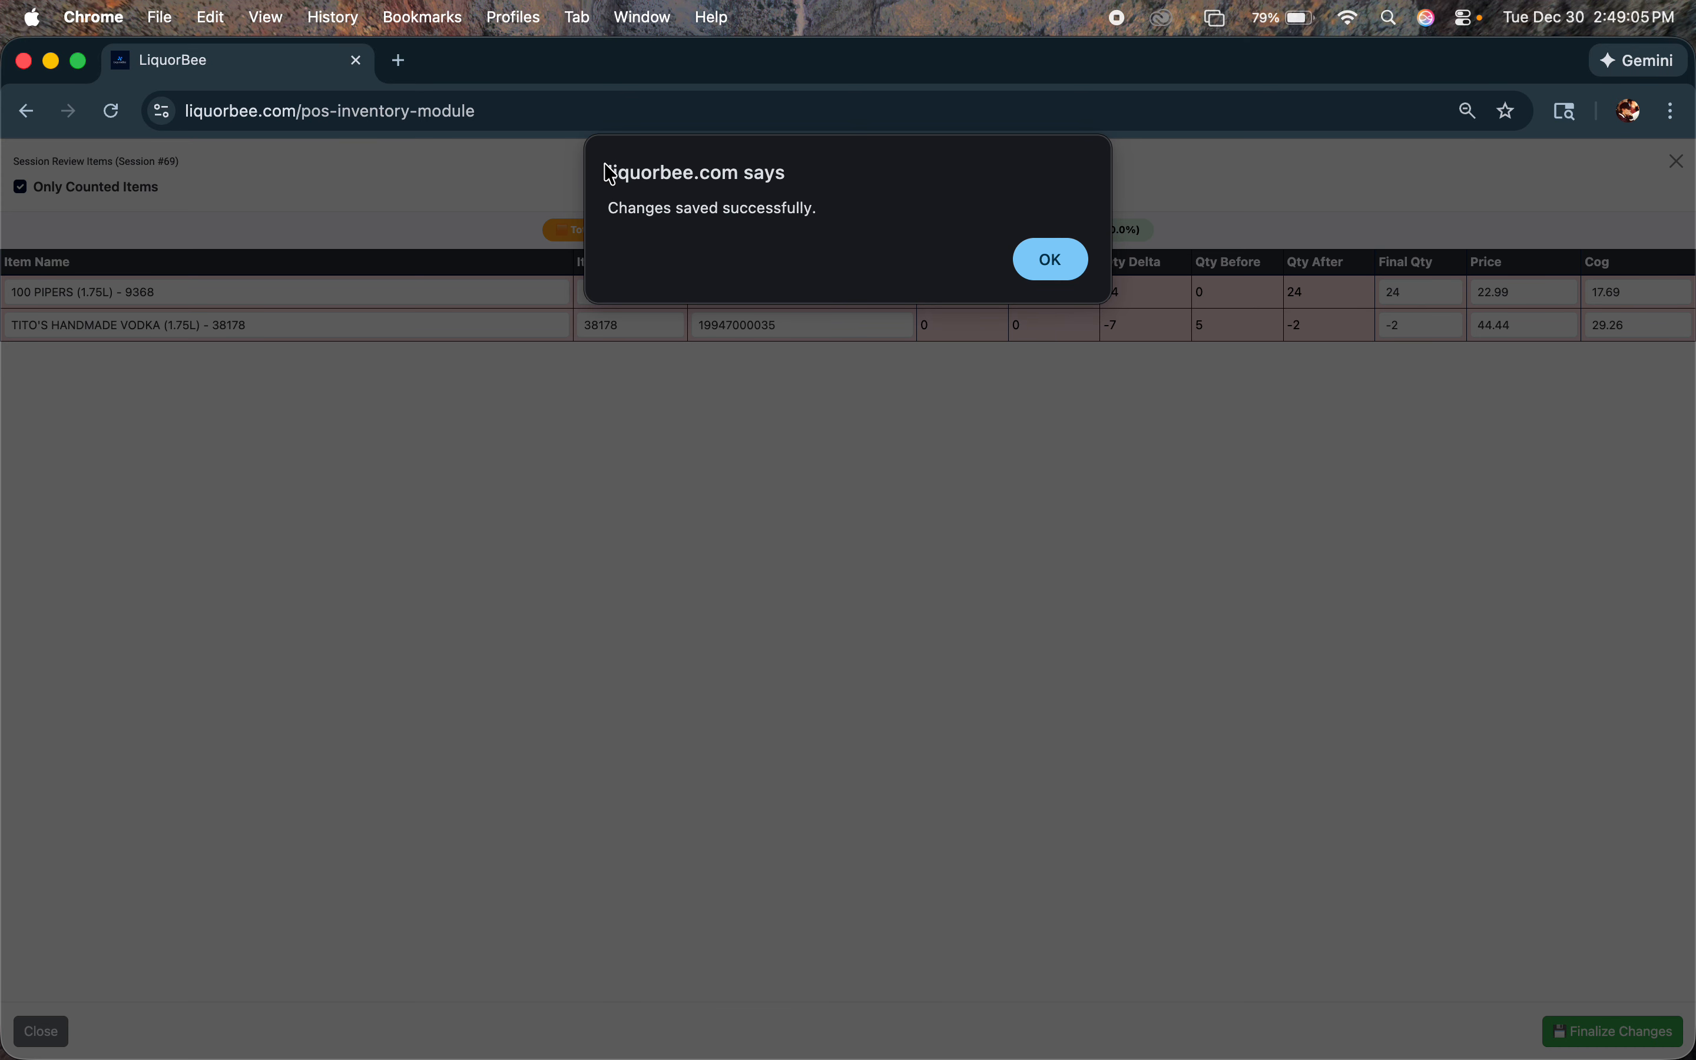
{"action": "left_click", "coordinate": [1068, 257]}
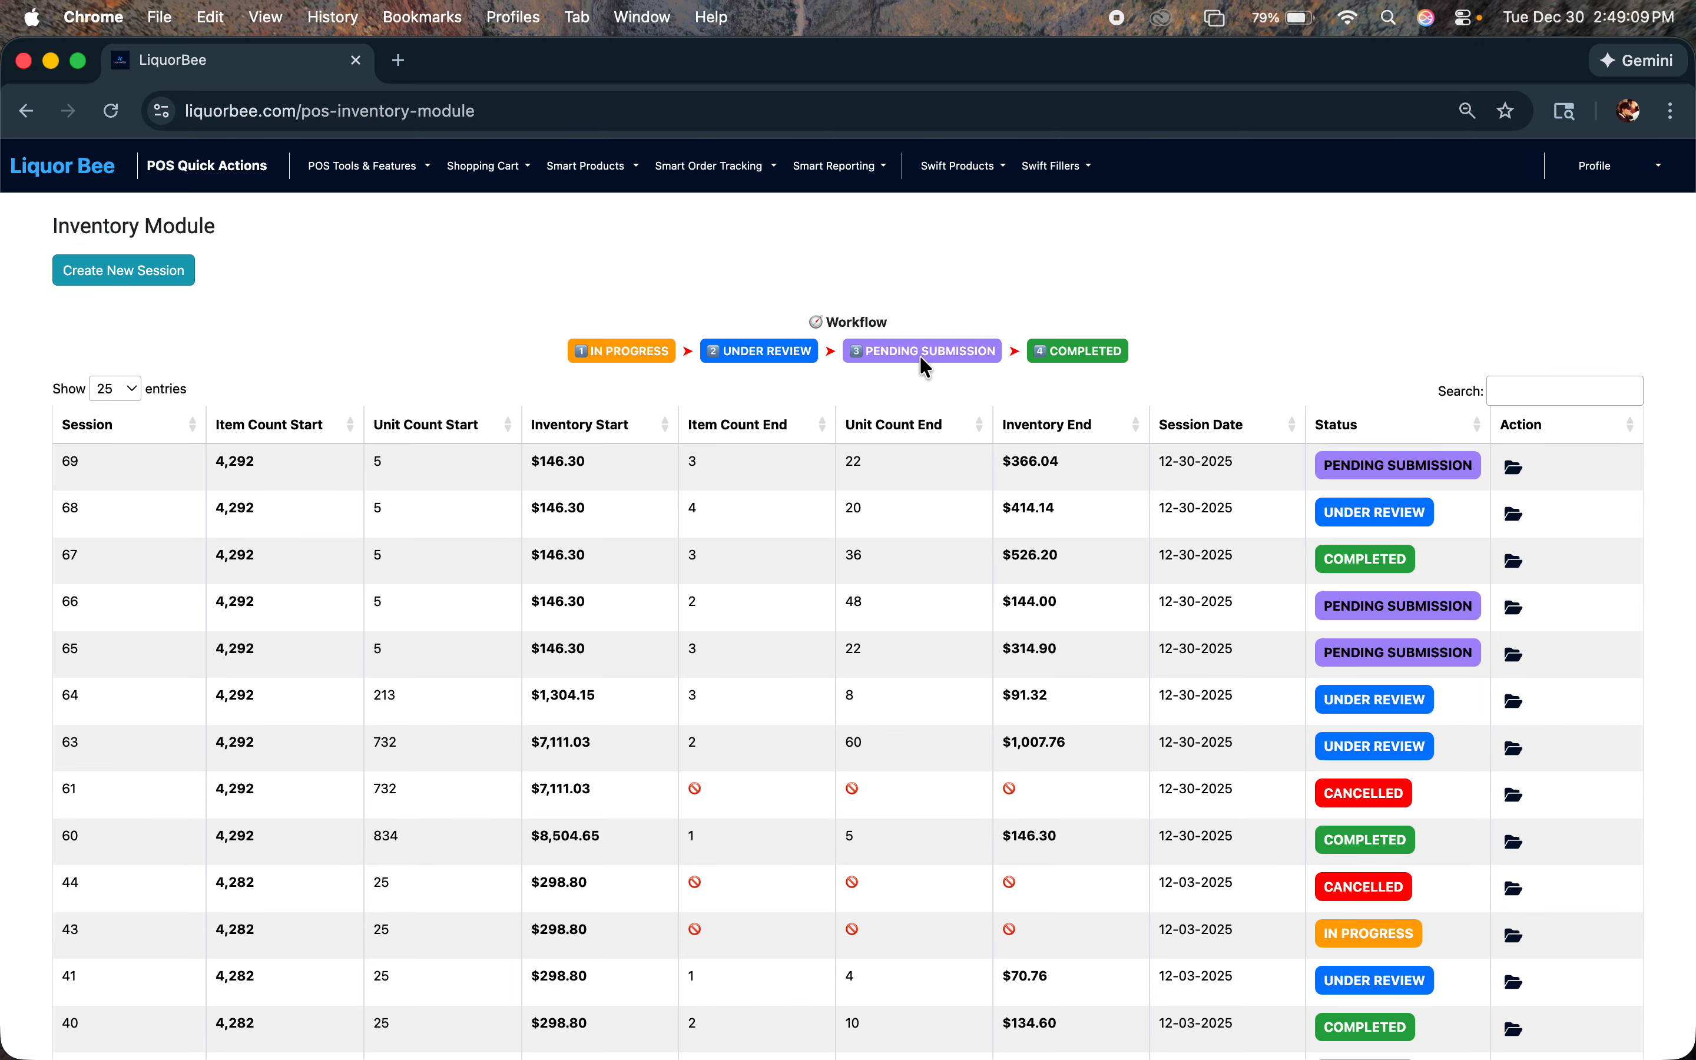
Step: Mark session 69 as complete and update its item quantities in the catalog
{"action": "left_click", "coordinate": [1372, 471]}
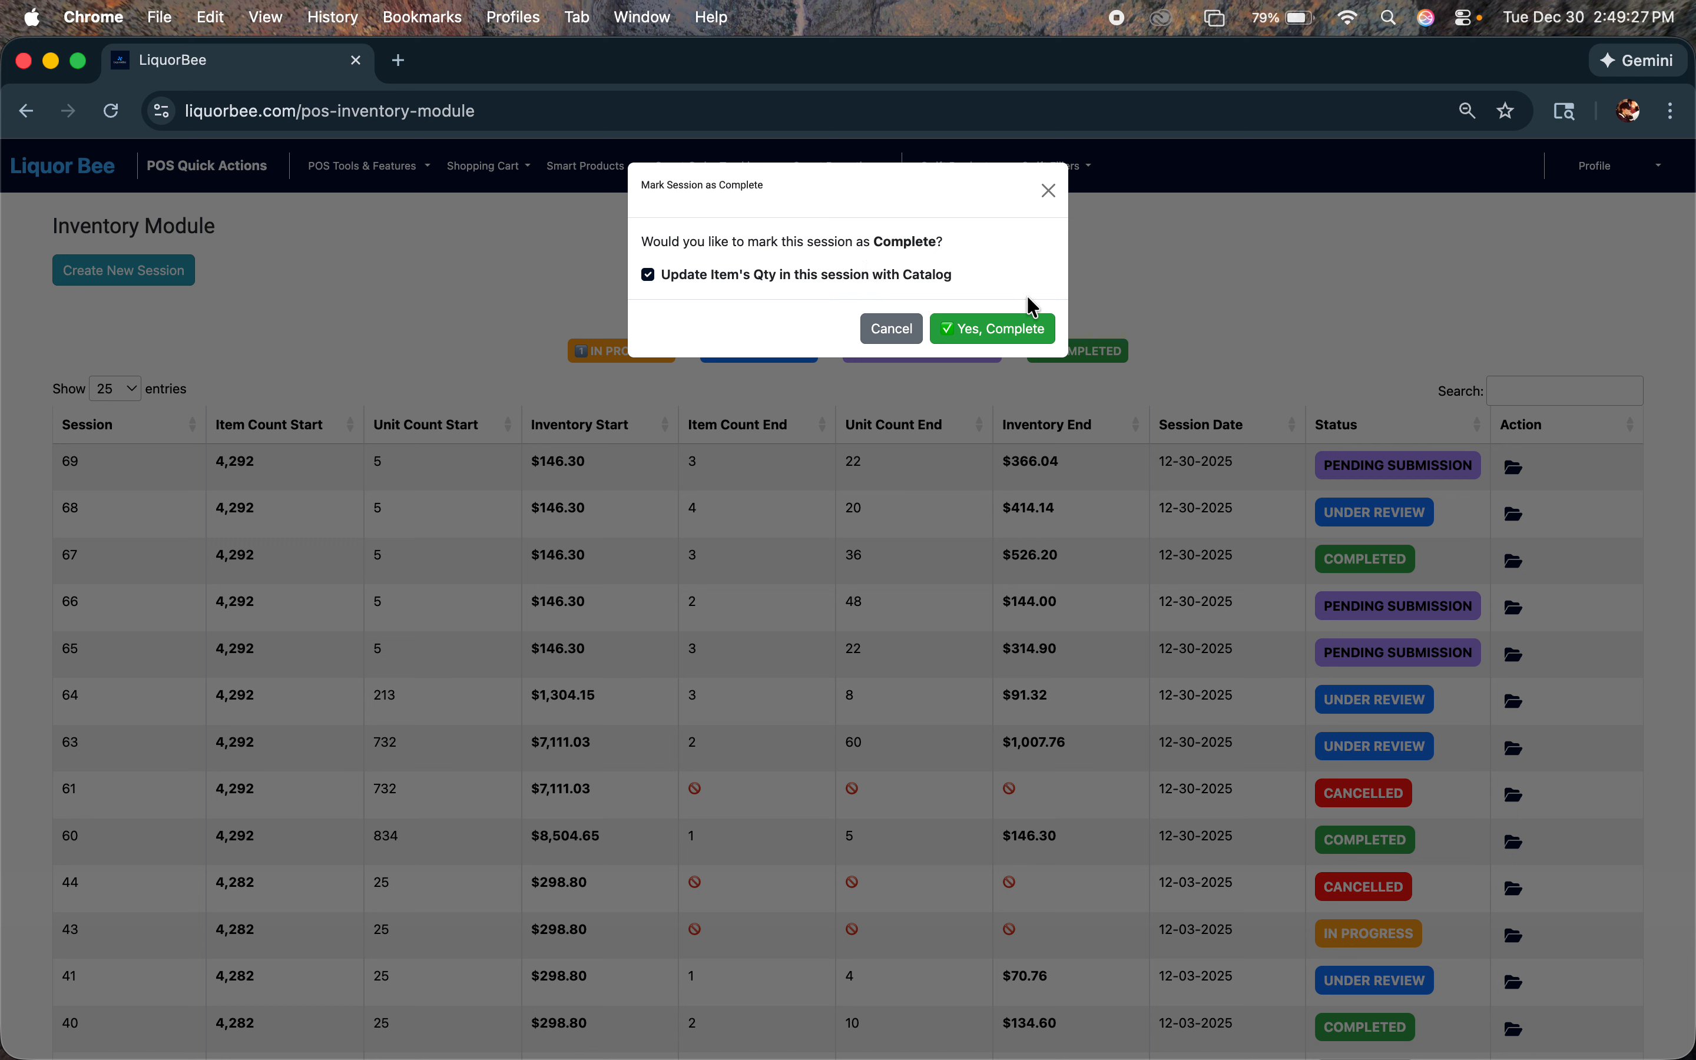
{"action": "left_click", "coordinate": [987, 340]}
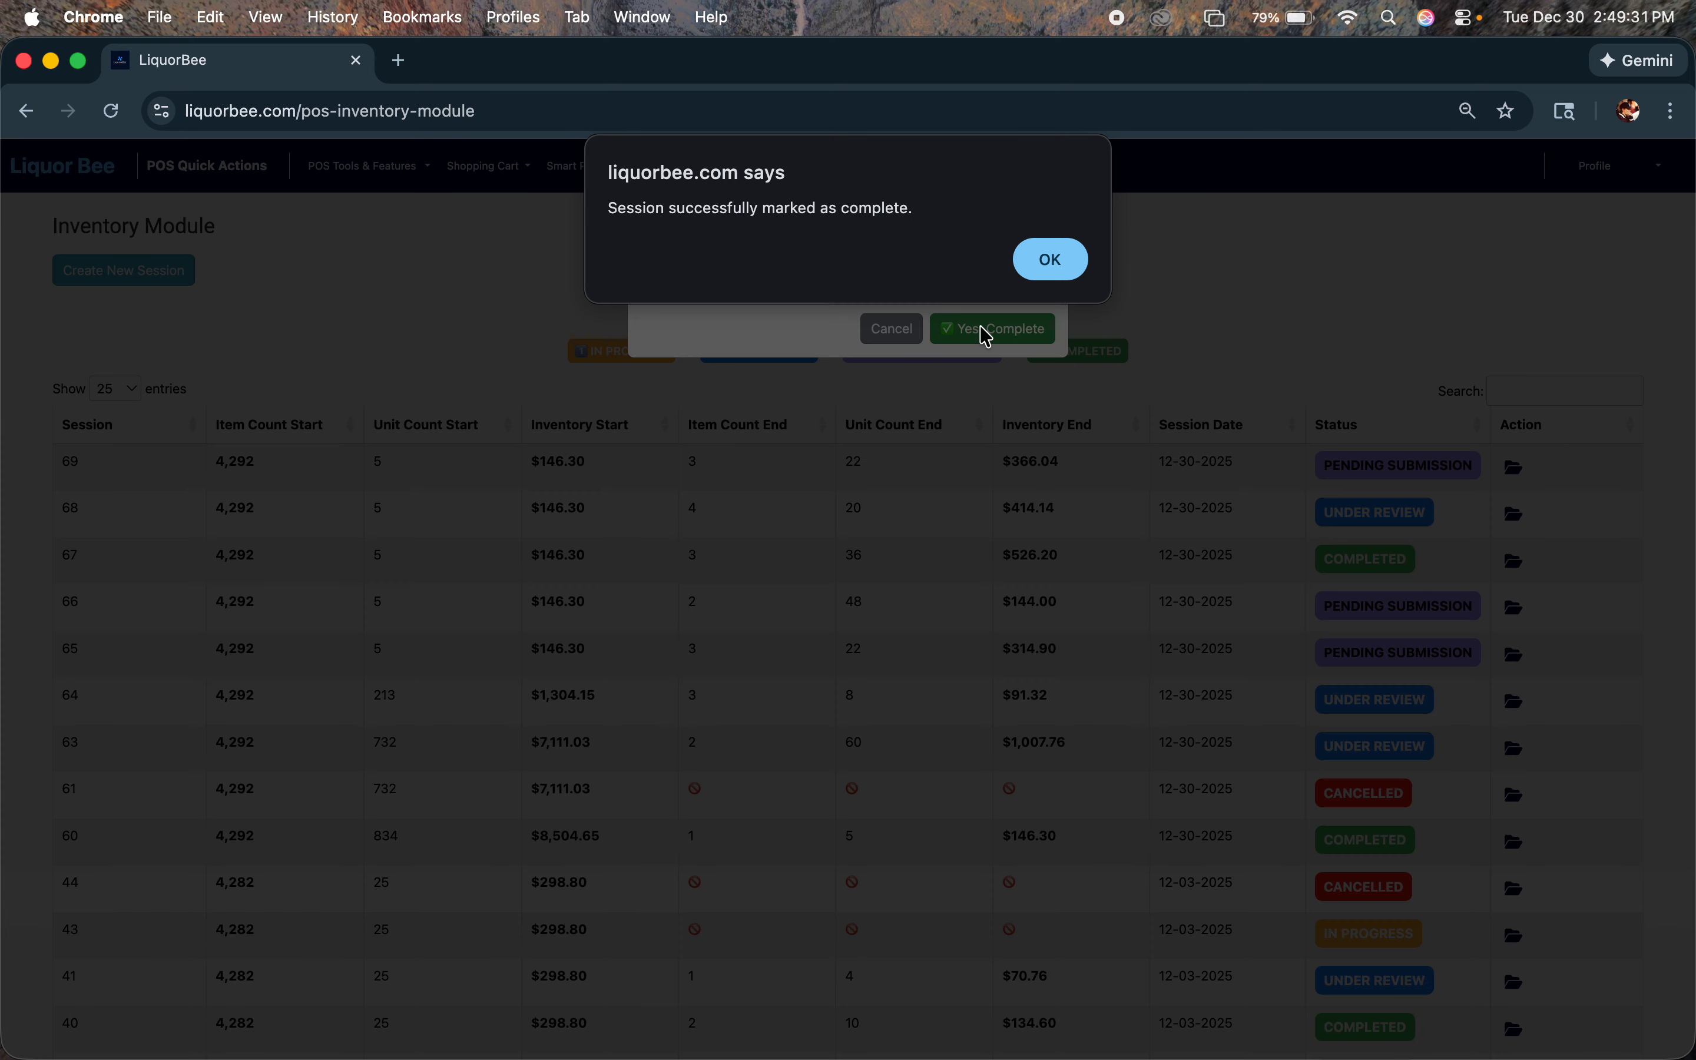
{"action": "left_click", "coordinate": [1057, 248]}
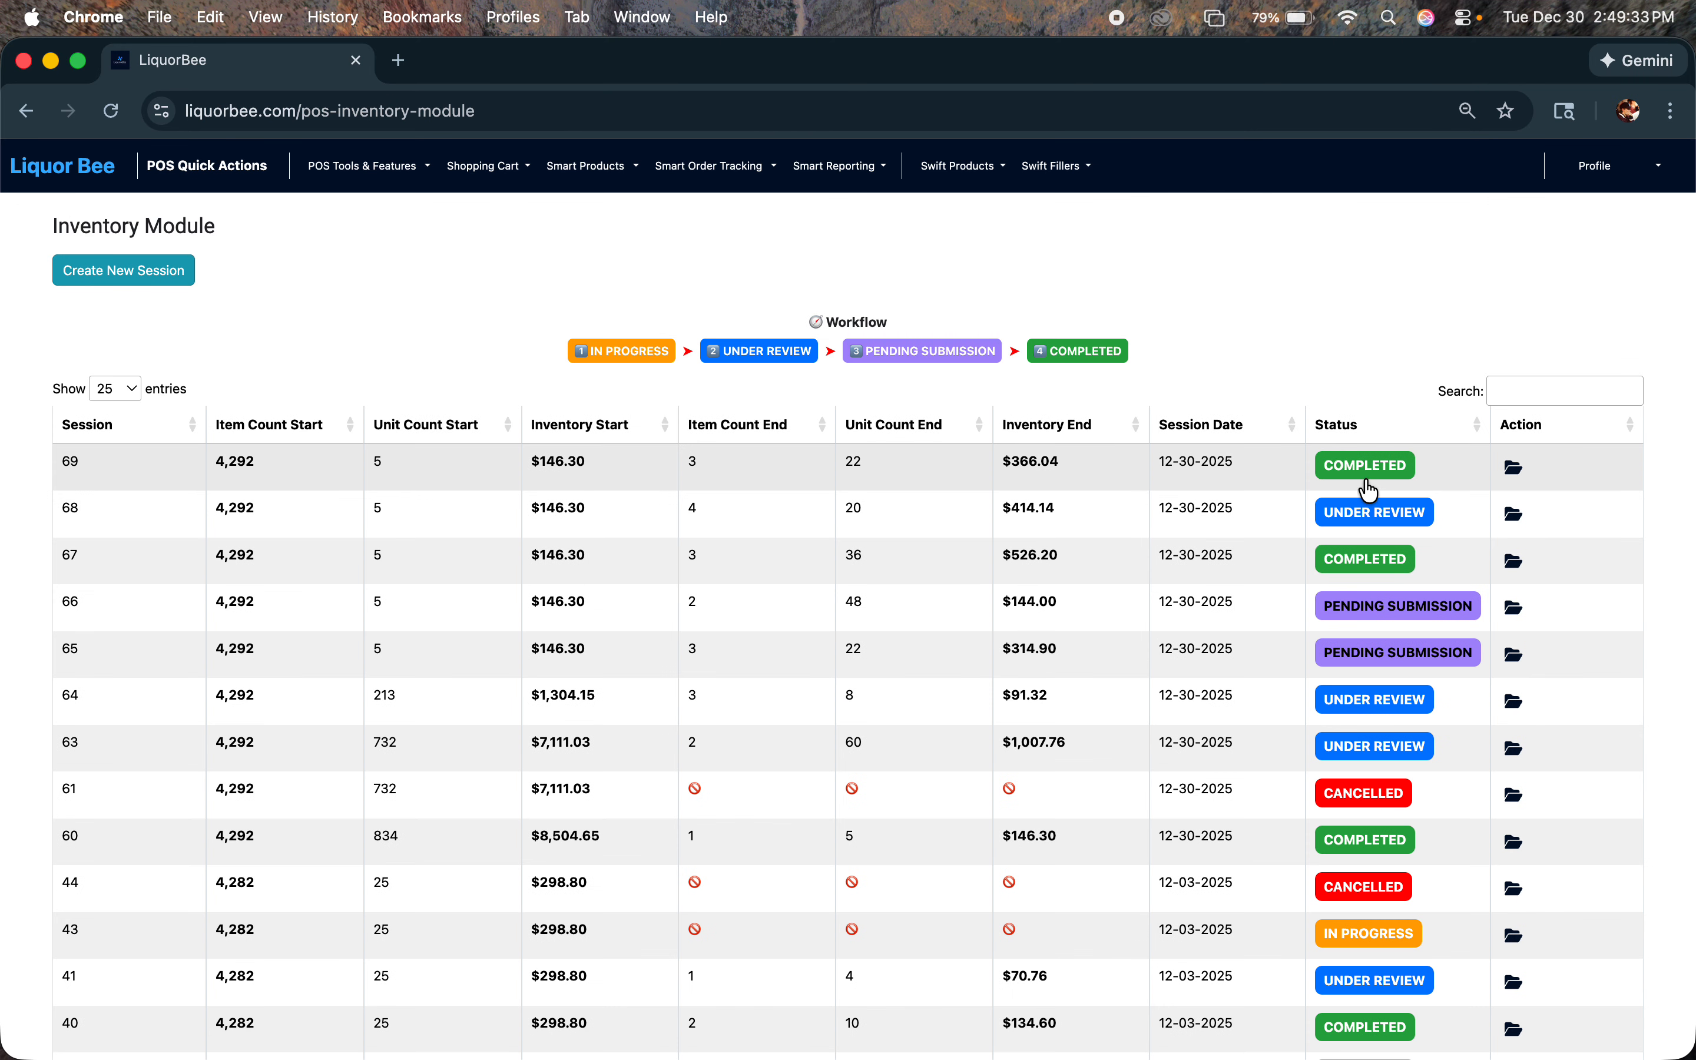